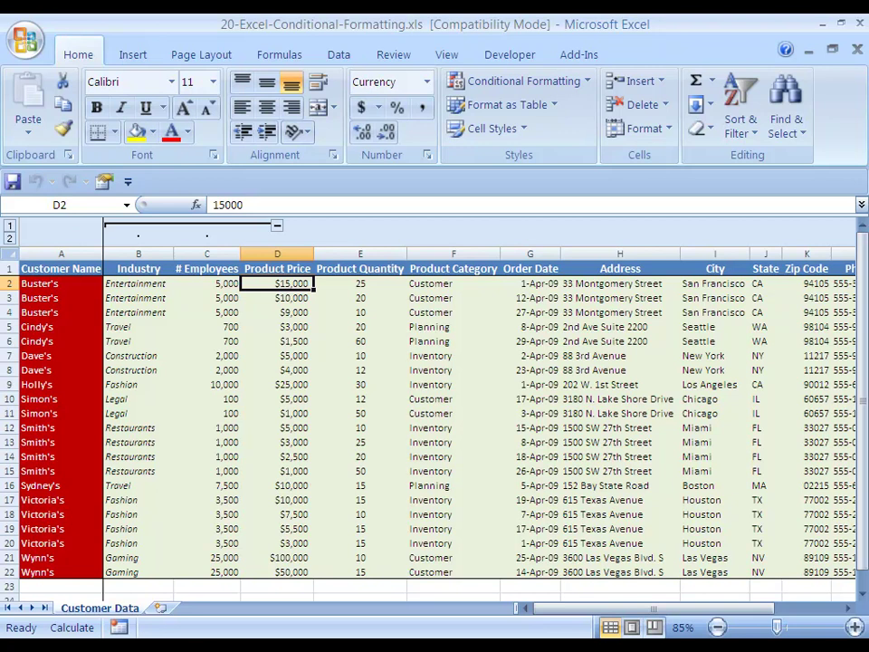
Step: Switch to the 20-Excel-Conditional-Formatting-Fix-LBO.xls workbook and go to the start of the Basic LBO Model sheet
click(277, 269)
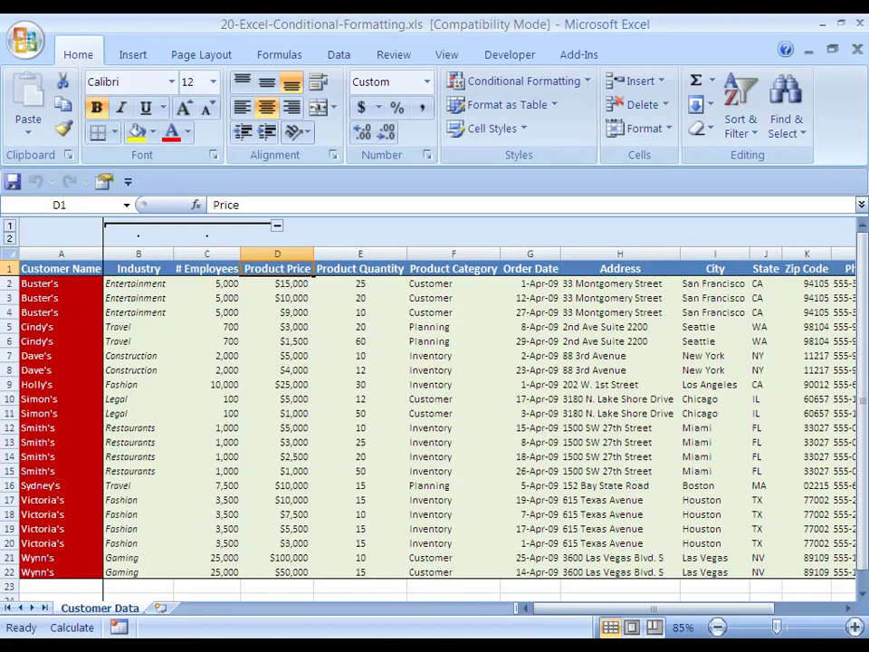
key(alt+Tab)
key(alt+Tab)
key(alt+Tab)
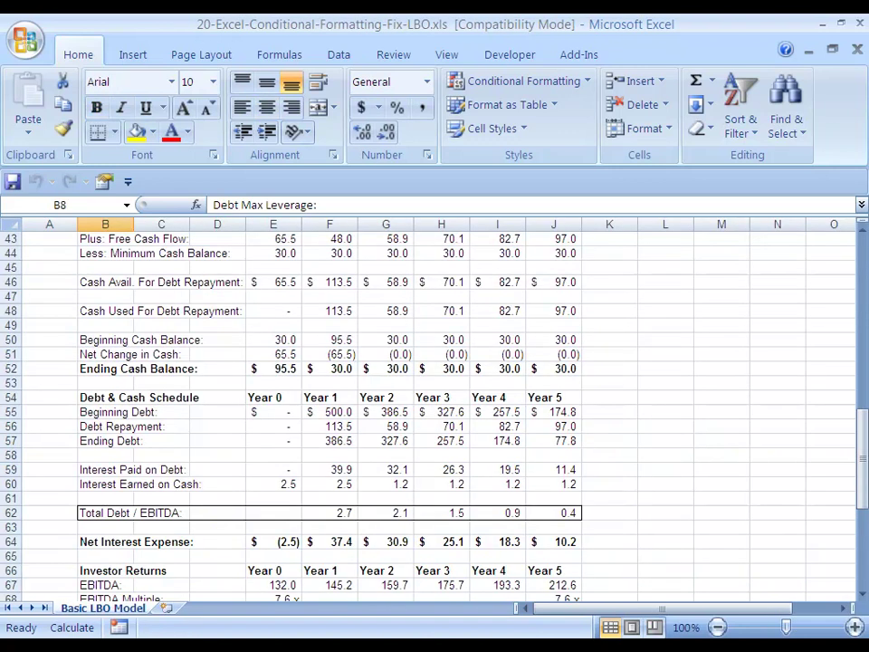
key(Up)
key(Up)
key(Up)
key(Up)
key(Up)
key(Up)
key(Up)
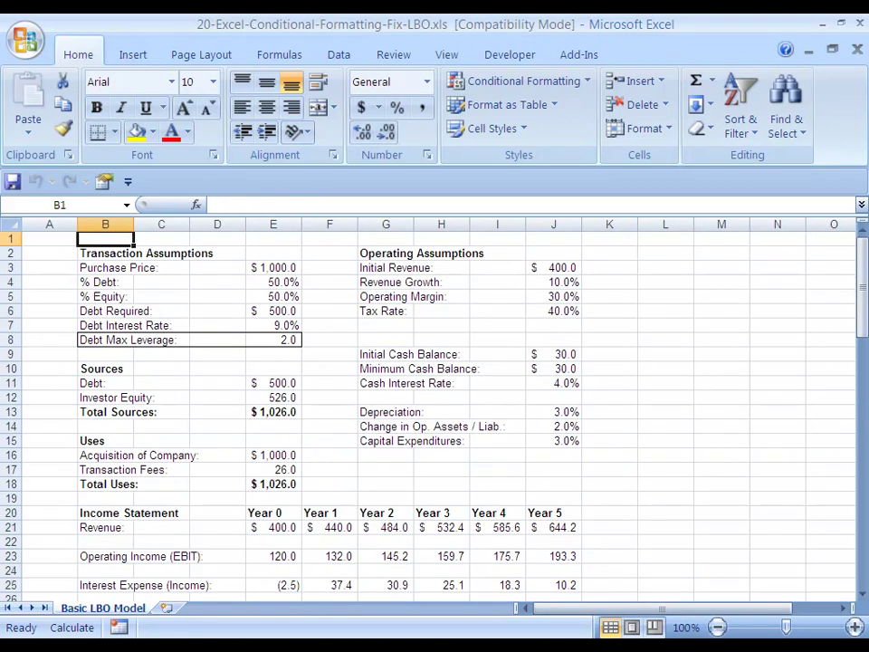
Step: Select the Debt Max Leverage label and value in B8:E8 under Transaction Assumptions
click(136, 252)
click(133, 339)
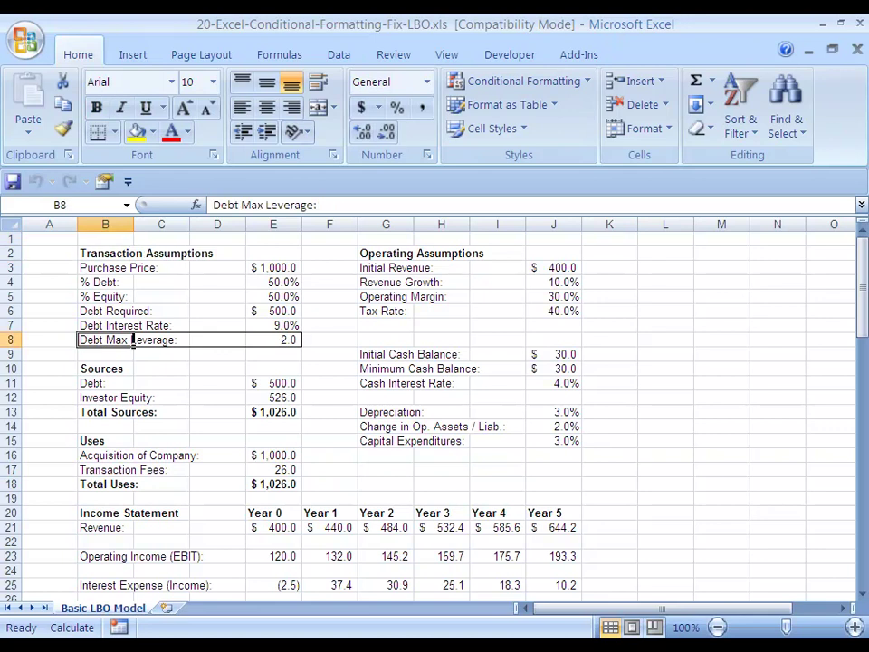
drag(133, 340, 302, 340)
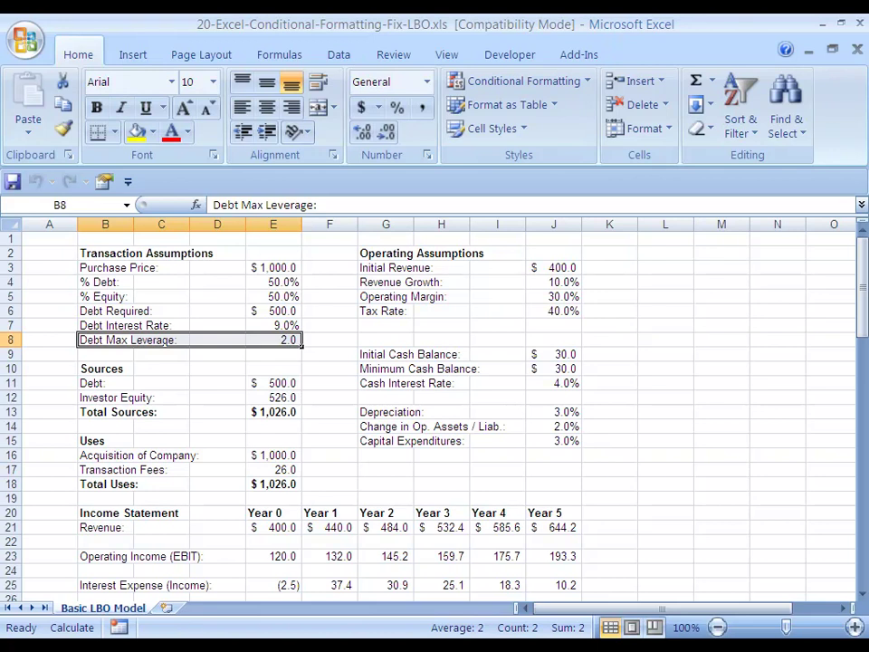
click(145, 354)
click(133, 340)
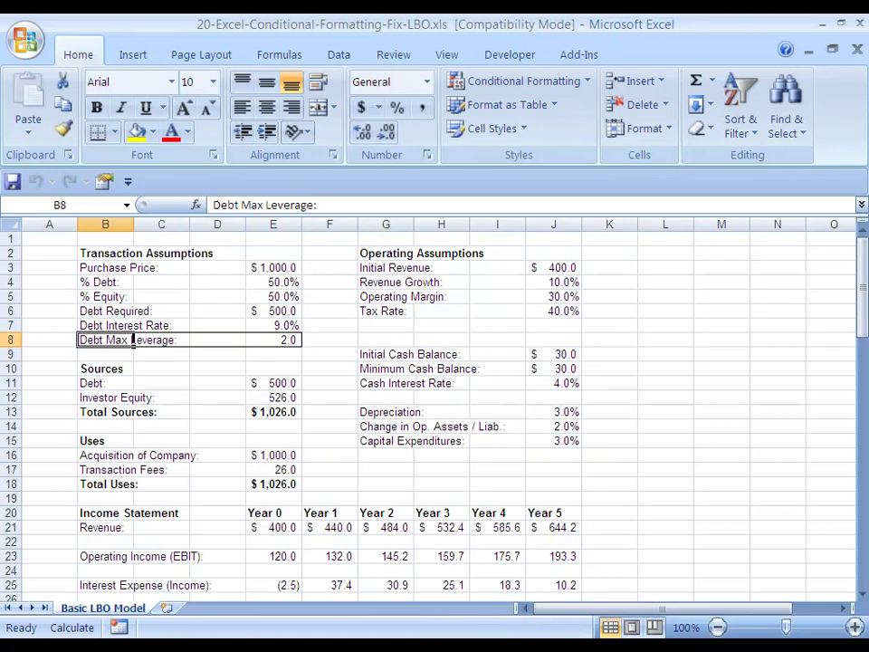
drag(134, 340, 301, 340)
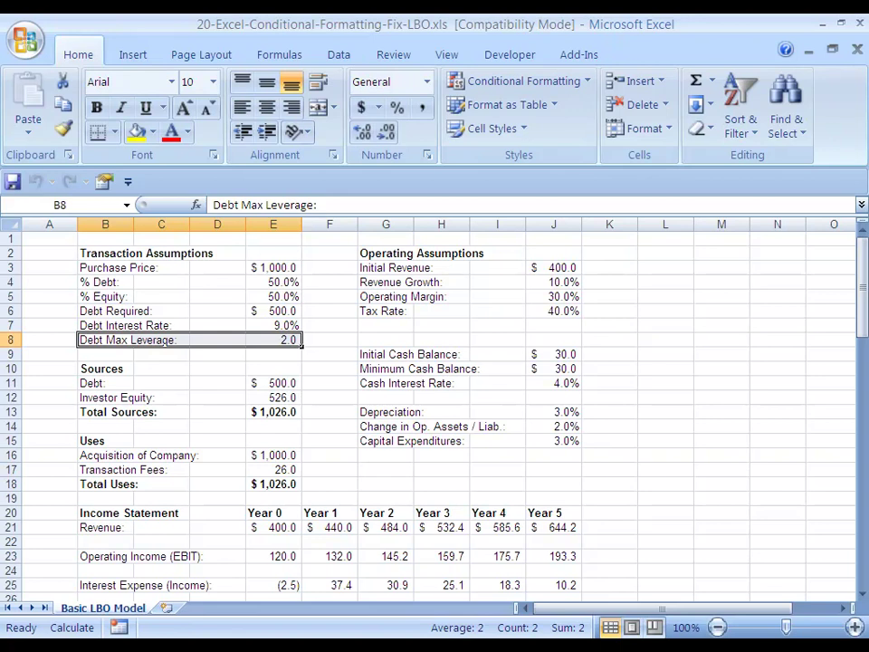
Step: Go down to the Total Debt / EBITDA line in row 62, below the Debt & Cash Schedule, and highlight it
key(Down)
key(Down)
key(ctrl+Down)
key(ctrl+Down)
key(ctrl+Down)
key(ctrl+Down)
key(Down)
key(ctrl+Down)
key(ctrl+Down)
key(ctrl+Down)
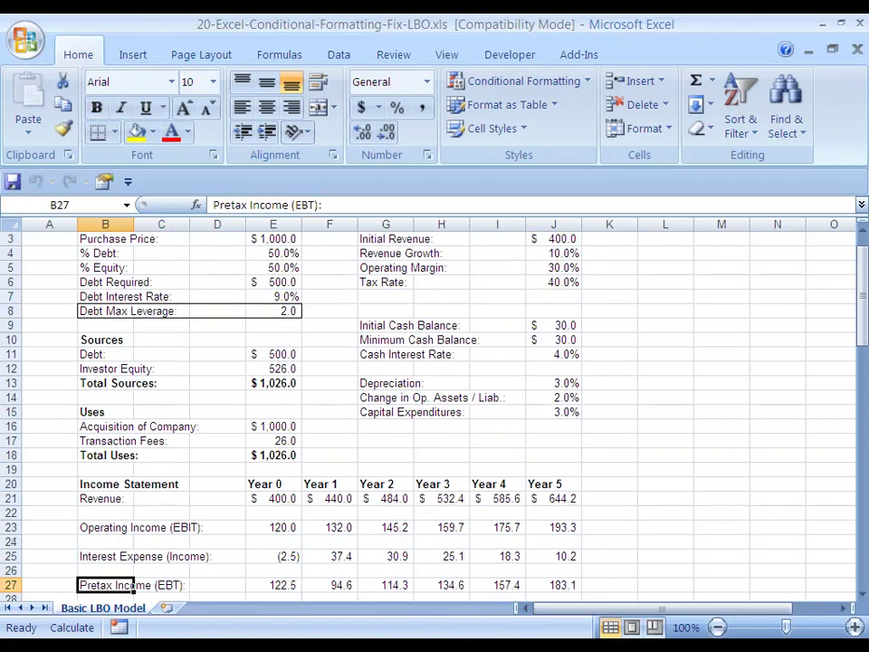
key(ctrl+Down)
key(ctrl+Down)
key(ctrl+Down)
key(ctrl+Down)
key(ctrl+Down)
key(ctrl+Down)
key(ctrl+Down)
key(ctrl+Down)
key(ctrl+Down)
key(ctrl+Down)
key(ctrl+Down)
key(ctrl+Down)
key(ctrl+Down)
key(ctrl+Down)
key(ctrl+Down)
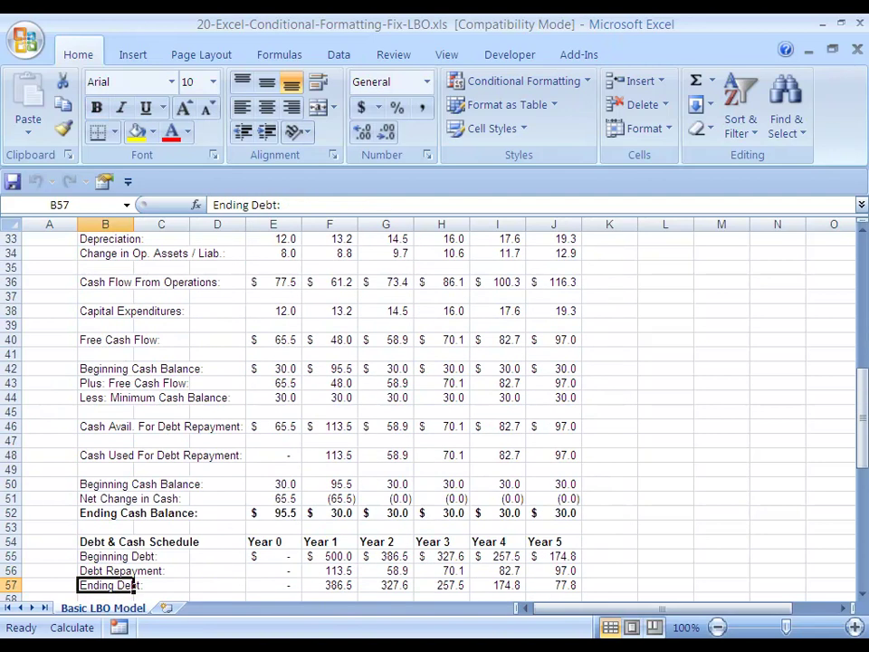
key(Down)
key(ctrl+Down)
key(ctrl+Down)
key(ctrl+Down)
key(ctrl+Down)
key(Up)
key(ctrl+Up)
key(ctrl+Up)
key(ctrl+Up)
key(Up)
key(Down)
key(shift+space)
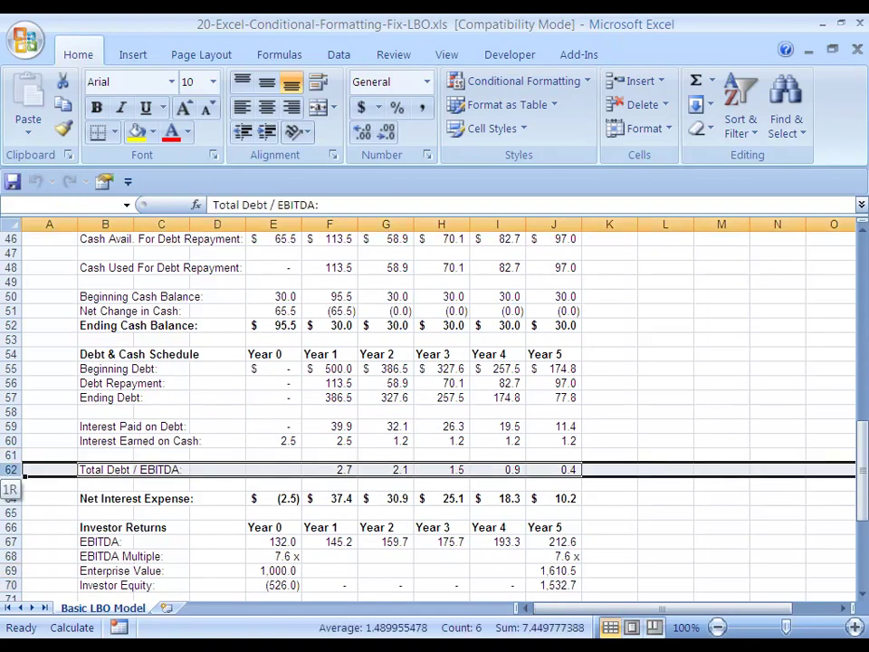
key(Down)
key(Up)
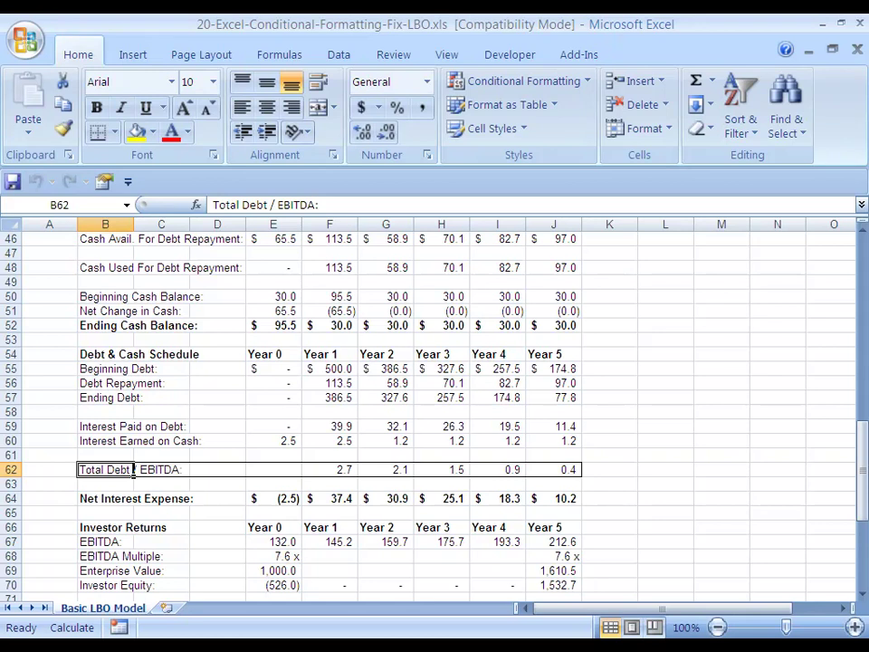
Step: Examine the Total Debt / EBITDA formulas and ratios across the projection years in row 62
key(Right)
key(Right)
key(Right)
key(Right)
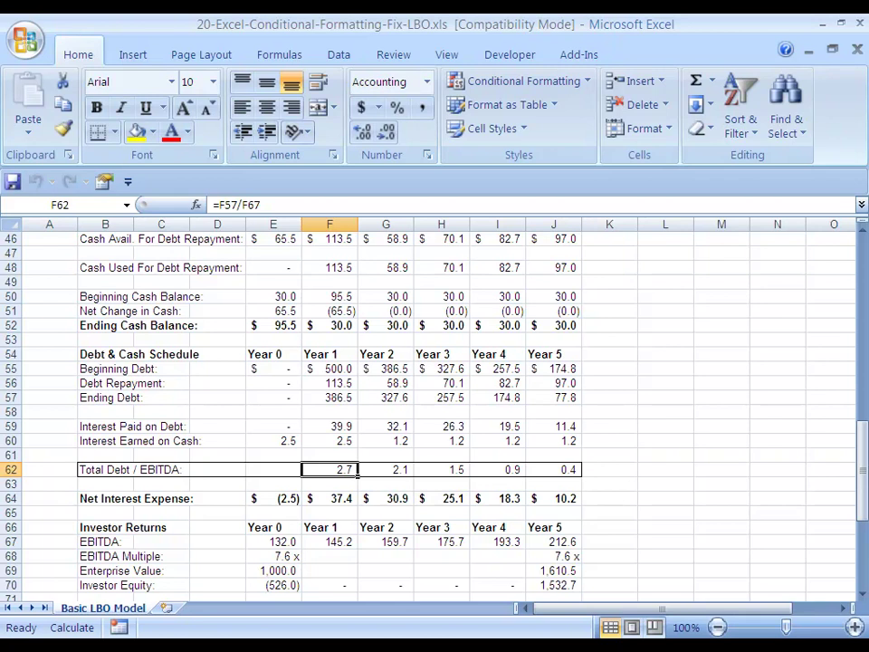
key(Right)
key(Right)
key(Right)
key(Right)
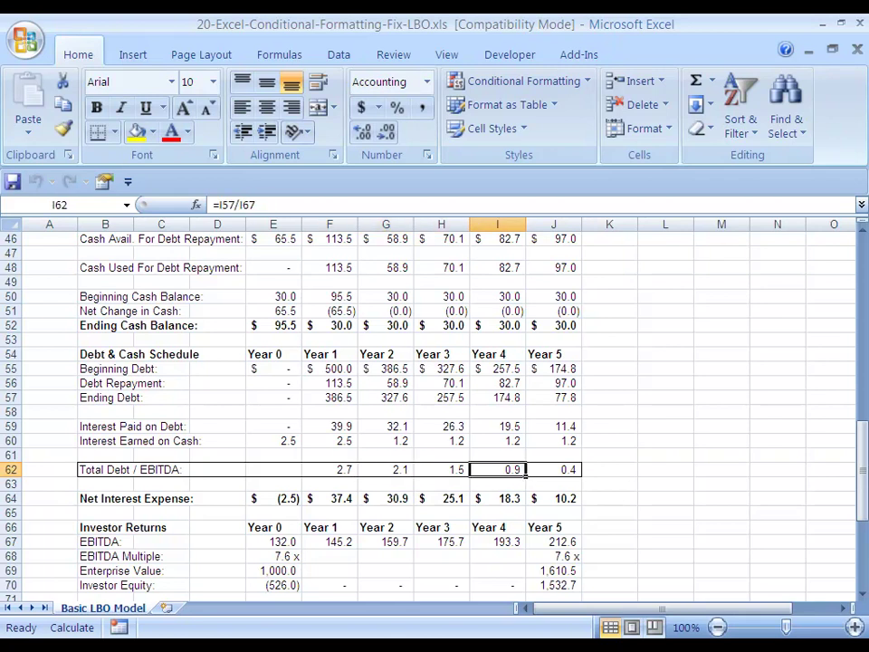
Step: Return to the Year 1 debt ratio in F62 and highlight the Year 1 and Year 2 columns, F and G
key(Left)
key(Left)
key(Left)
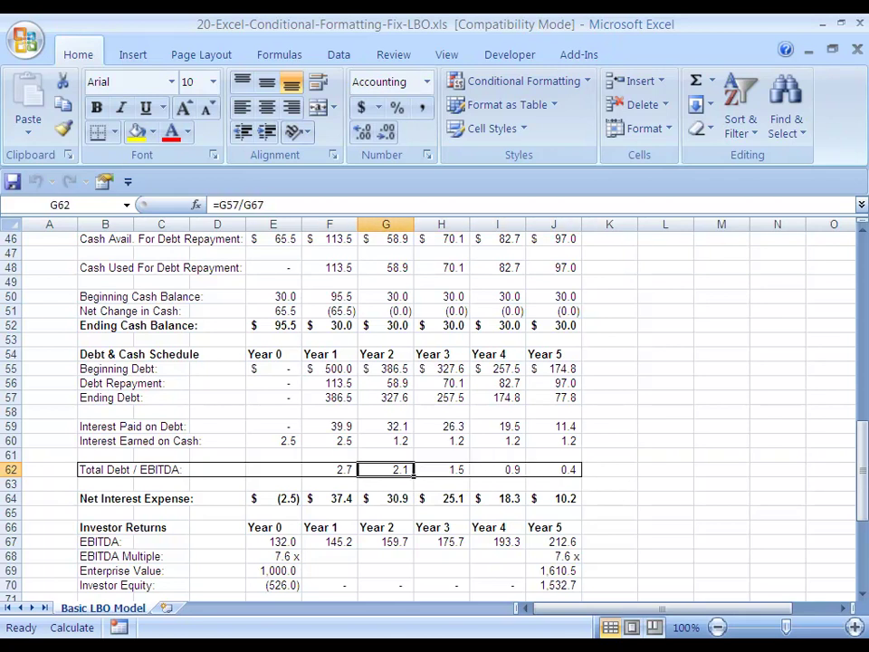
key(Left)
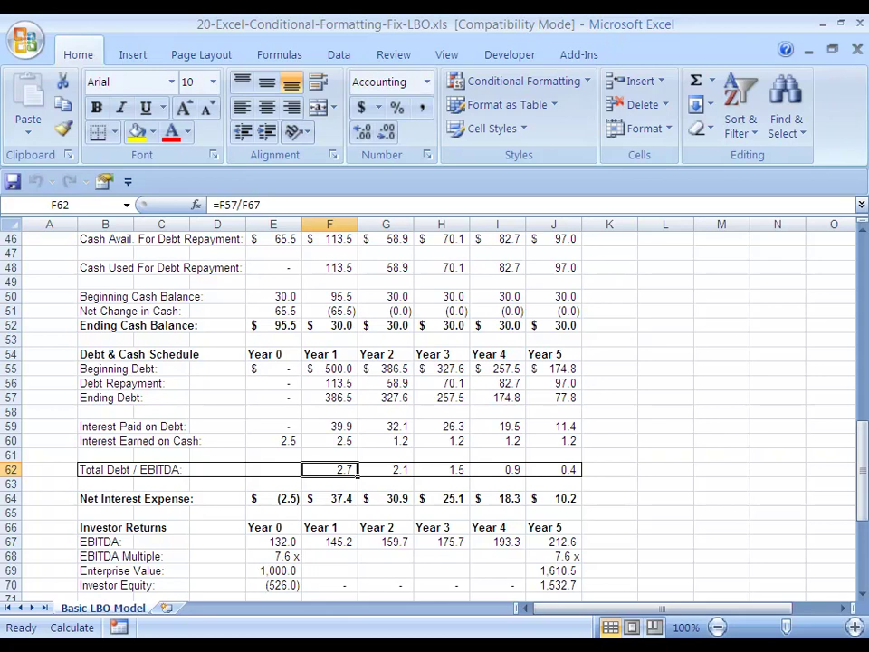
key(ctrl+space)
key(shift+Right)
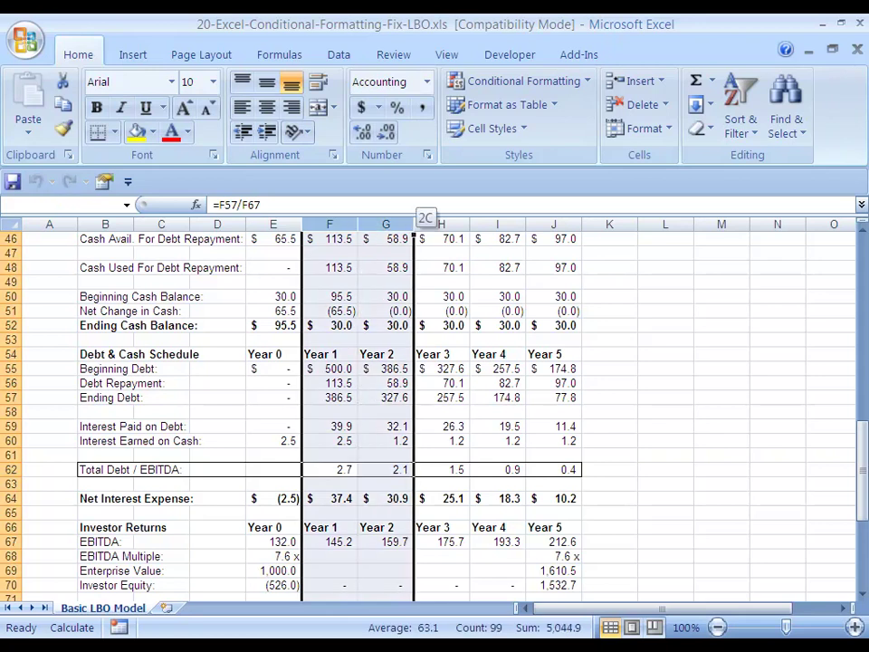
Step: Go back up to the Transaction Assumptions and highlight the entire Debt Max Leverage row 8
key(Right)
key(Left)
key(Left)
key(Left)
key(Left)
key(Left)
key(Up)
key(Up)
key(Up)
key(Page_Up)
key(Page_Up)
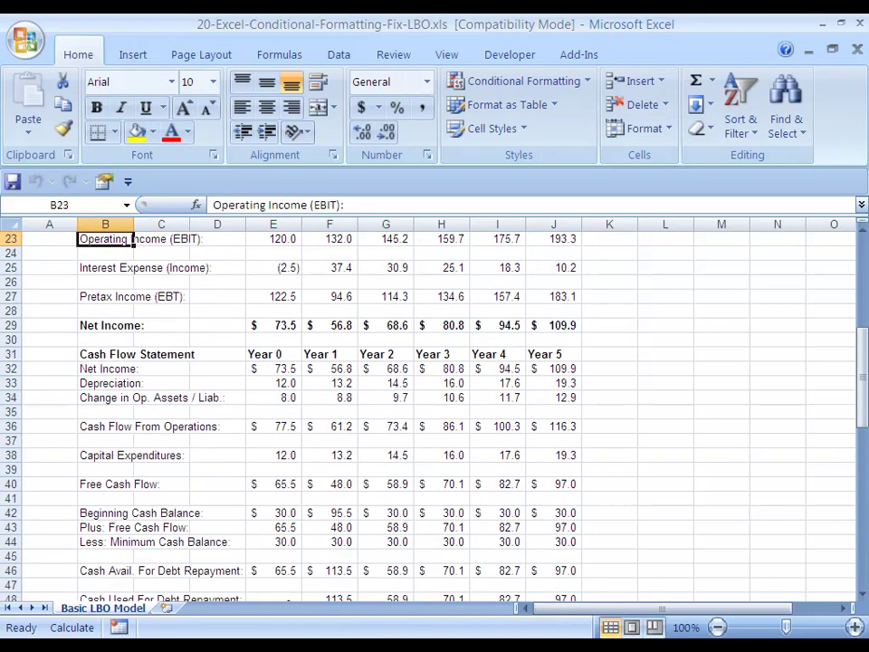
key(Down)
key(Down)
key(Down)
key(Down)
key(Down)
key(Down)
key(Down)
key(Down)
key(Up)
click(11, 340)
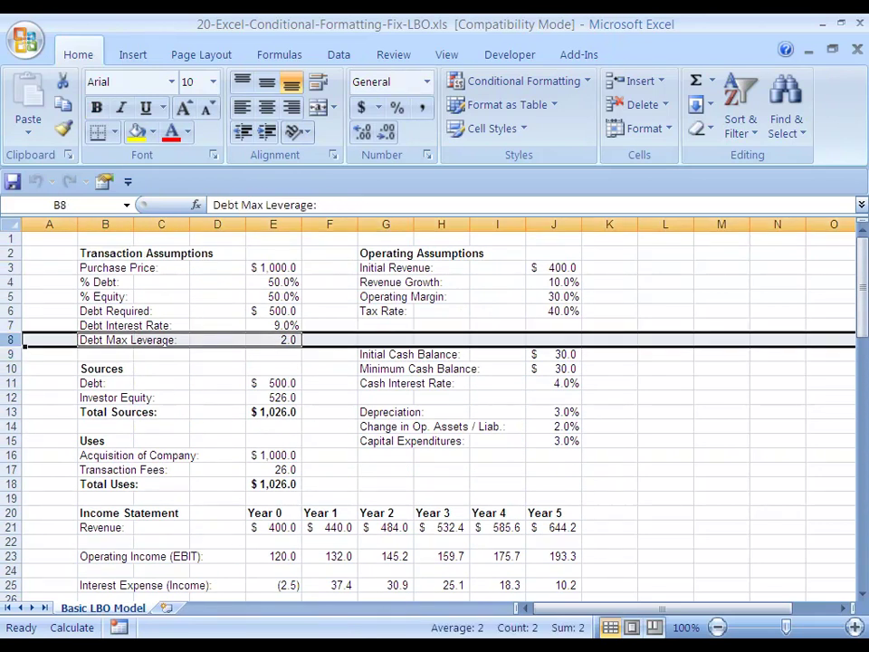
Step: Review the model from the assumptions down to the Debt & Cash Schedule, ending on the Total Debt / EBITDA label in B62
key(Down)
key(Down)
key(Down)
key(Down)
key(Down)
key(Down)
key(Down)
key(Down)
key(Down)
key(Down)
key(Down)
key(Down)
key(Down)
key(Down)
key(Down)
key(Down)
key(Down)
key(Down)
key(Down)
key(Down)
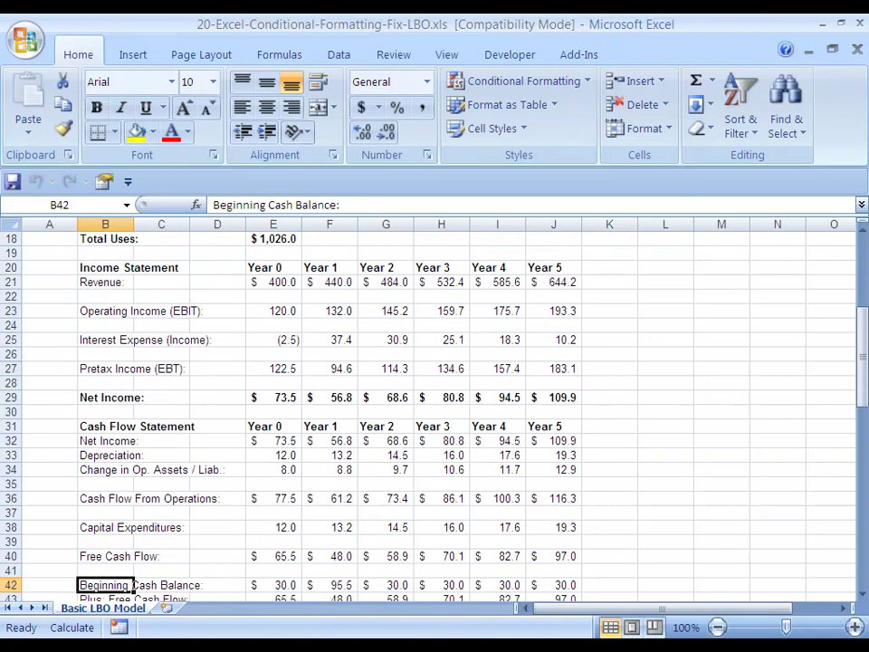
key(Down)
key(Down)
key(Down)
key(Down)
key(Down)
key(Down)
key(Down)
key(Down)
key(Down)
key(Down)
key(Down)
key(Down)
key(Down)
key(Down)
key(Down)
key(Down)
key(Down)
key(Down)
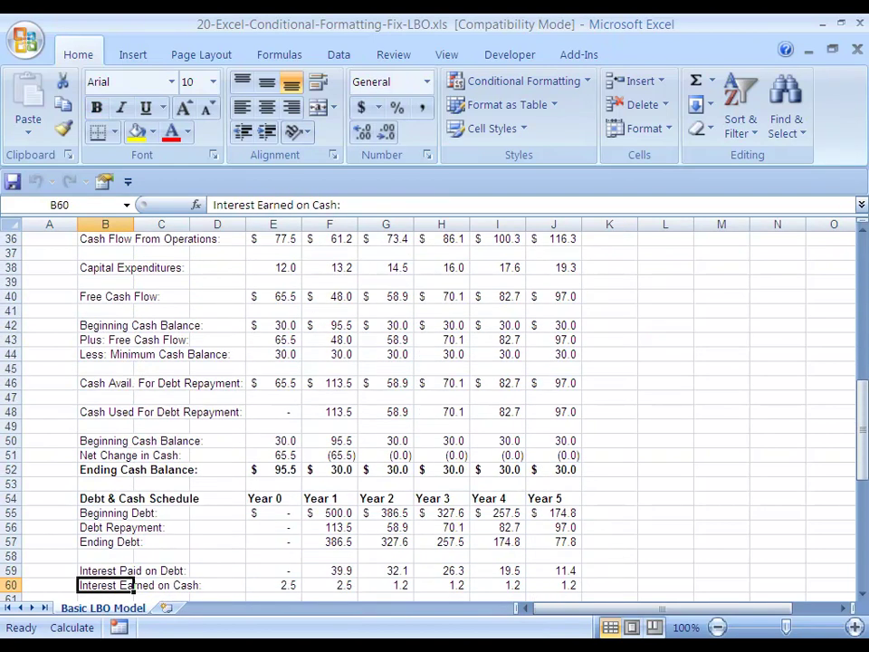
key(Down)
key(Down)
key(Down)
key(Down)
key(Up)
key(Up)
key(Down)
key(Down)
key(Down)
key(Down)
key(Down)
key(Down)
key(Down)
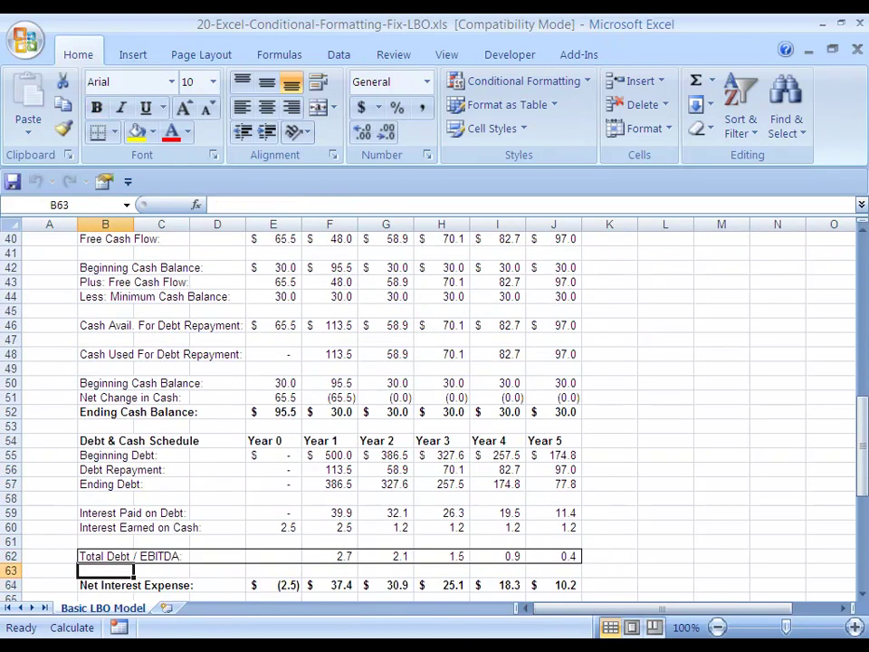
key(Up)
key(Up)
key(Up)
key(Up)
key(Up)
key(Up)
key(Up)
key(Up)
key(Up)
key(Down)
key(Down)
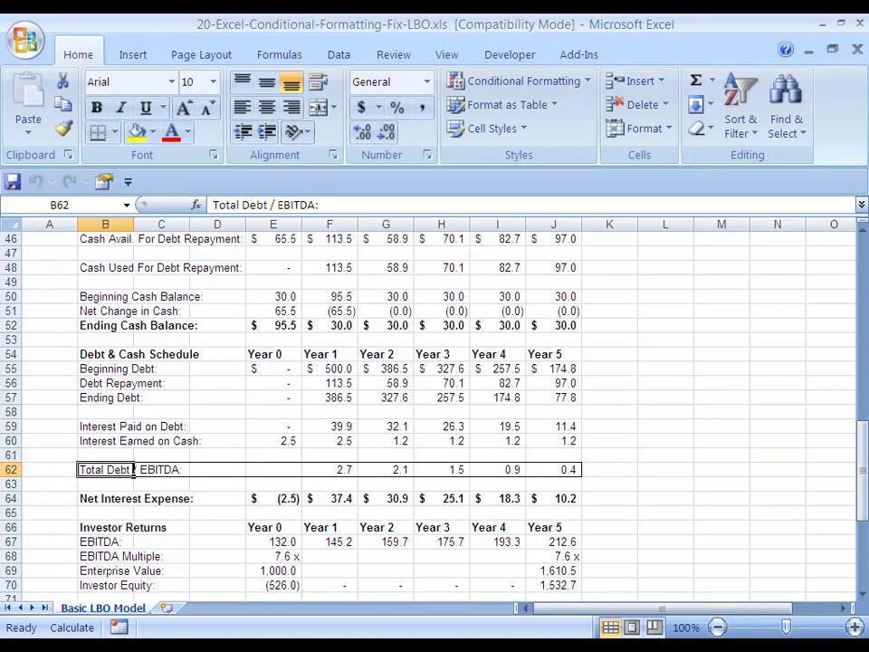
Step: Highlight the Year 1 and Year 2 Total Debt / EBITDA ratios, cells F62:G62
key(Right)
key(Right)
key(Right)
key(Right)
key(Right)
key(Right)
key(Left)
key(Left)
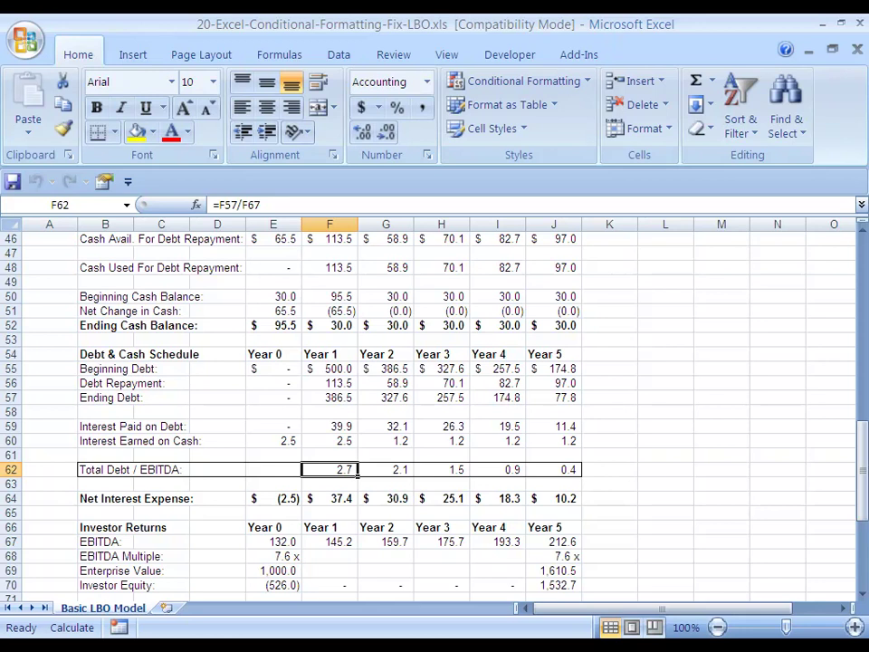
drag(357, 470, 414, 470)
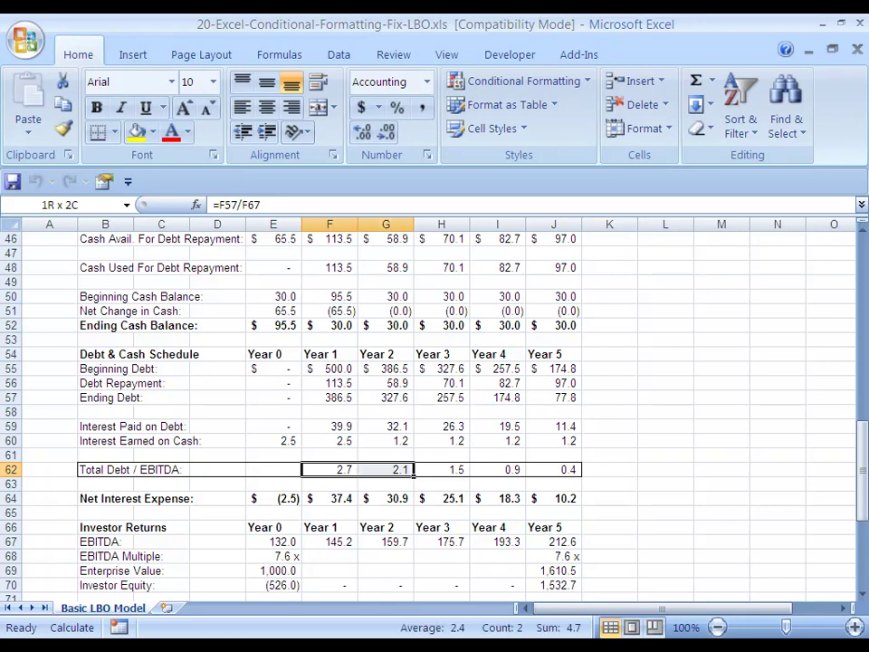
Step: Highlight the Year 3 to Year 5 Total Debt / EBITDA ratios, cells H62:J62
key(Right)
key(Right)
key(shift+Right)
key(shift+Right)
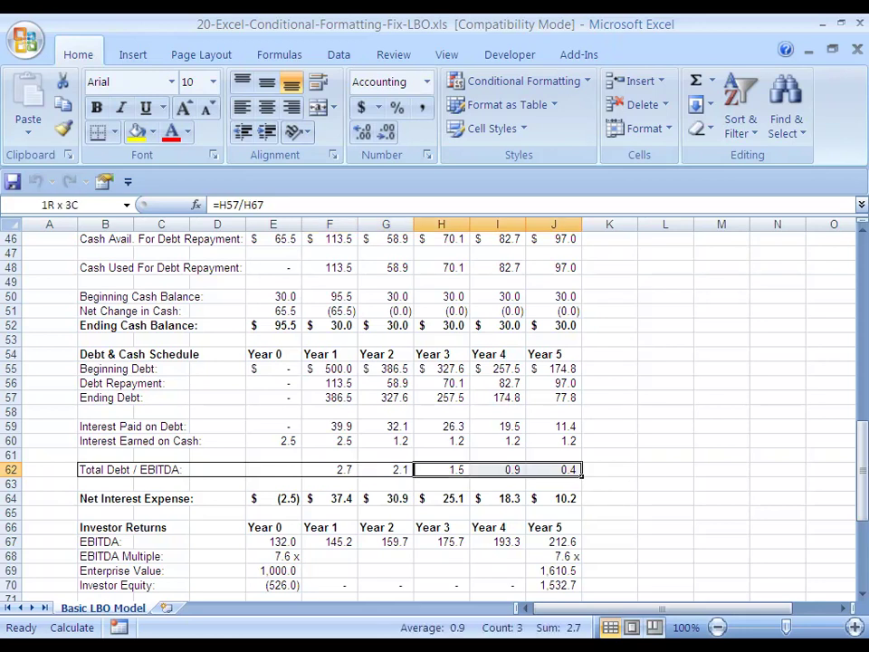
key(Left)
key(Right)
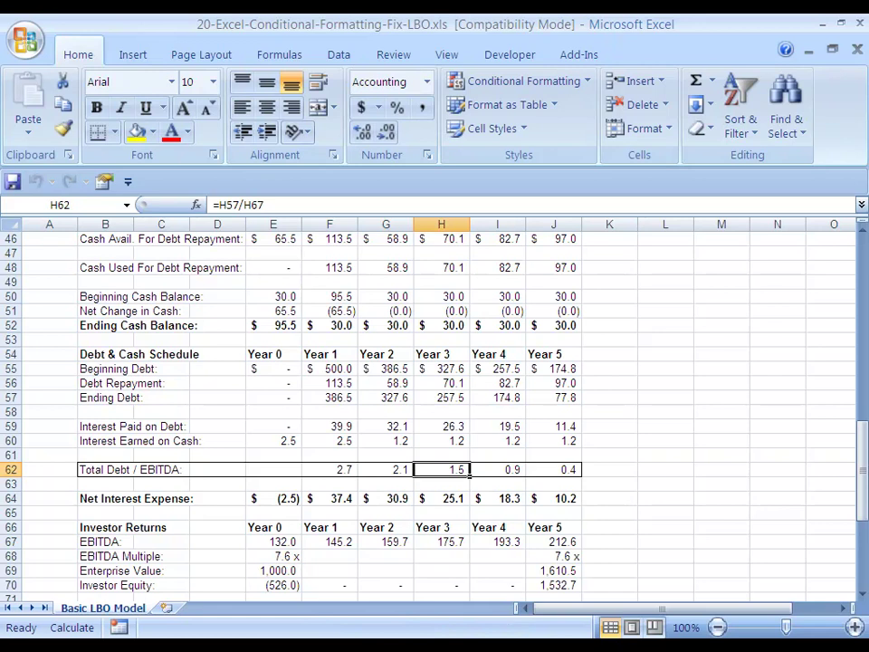
drag(443, 470, 568, 471)
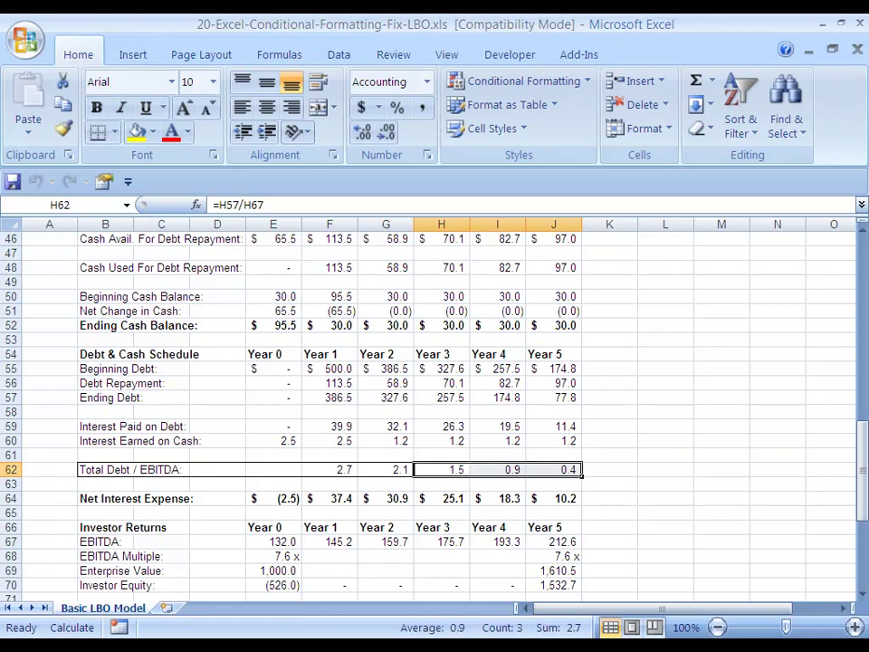
Step: Highlight the Year 1 and Year 2 ratios in row 62 once more, ending on the Year 0 cell E62
click(354, 471)
drag(356, 471, 414, 471)
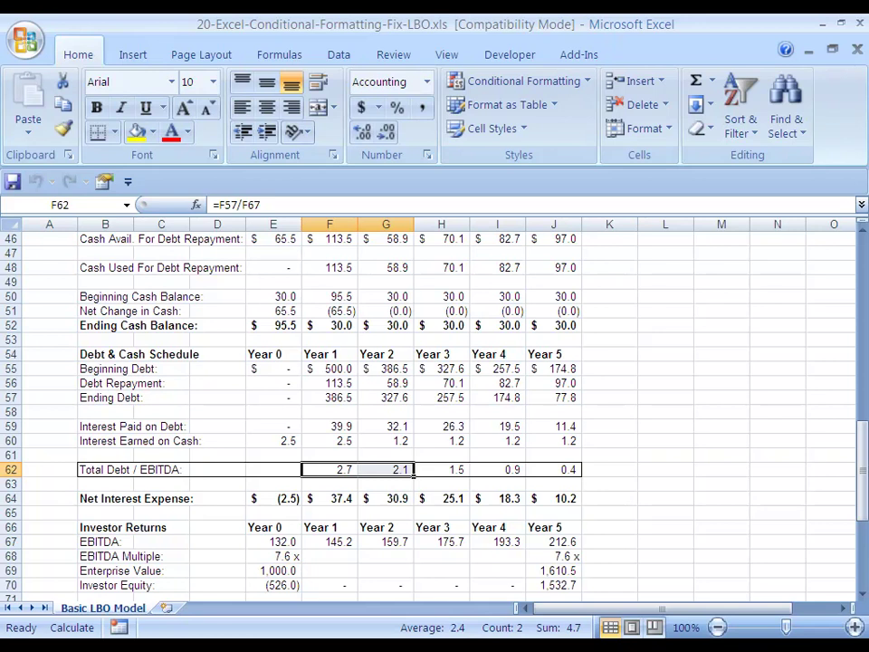
click(273, 469)
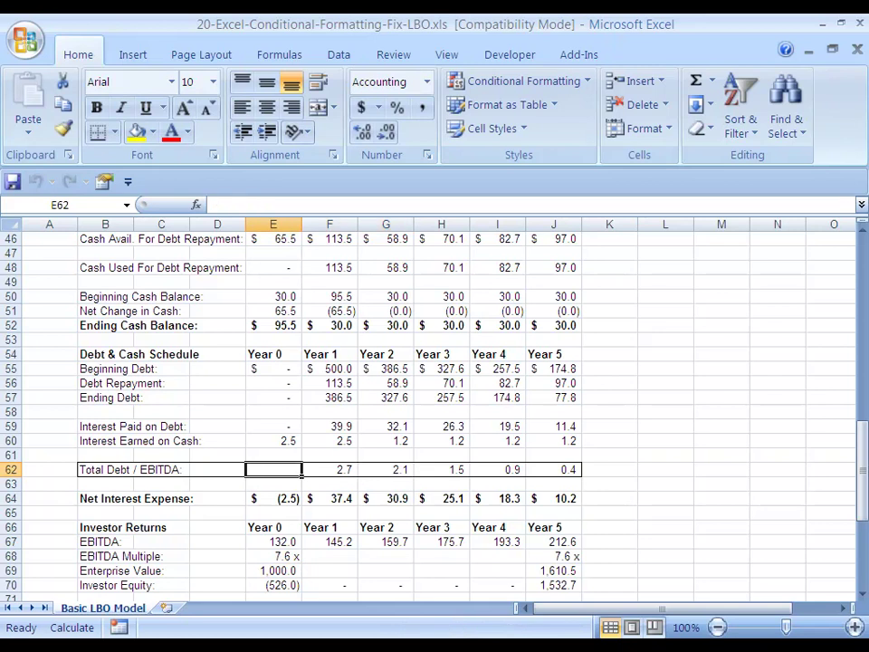
Step: Apply the custom number format 0.0 x to the Total Debt / EBITDA ratios in F62:J62
click(330, 470)
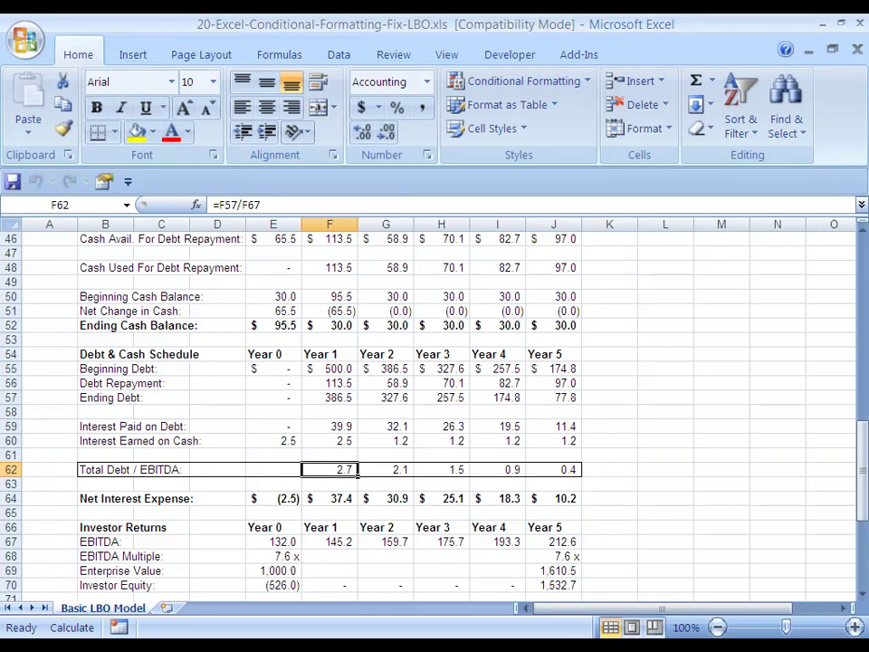
key(ctrl+shift+Right)
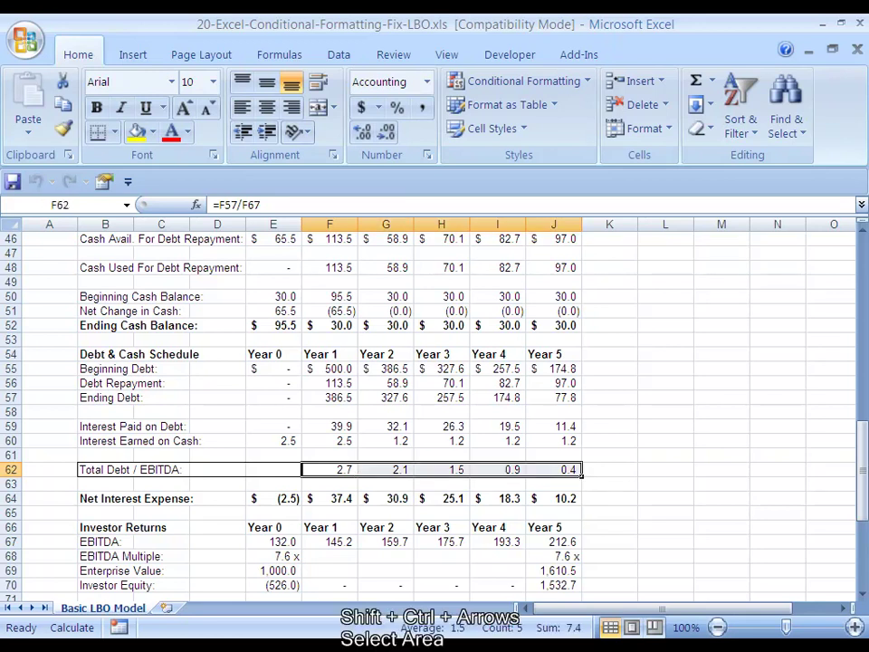
key(ctrl+1)
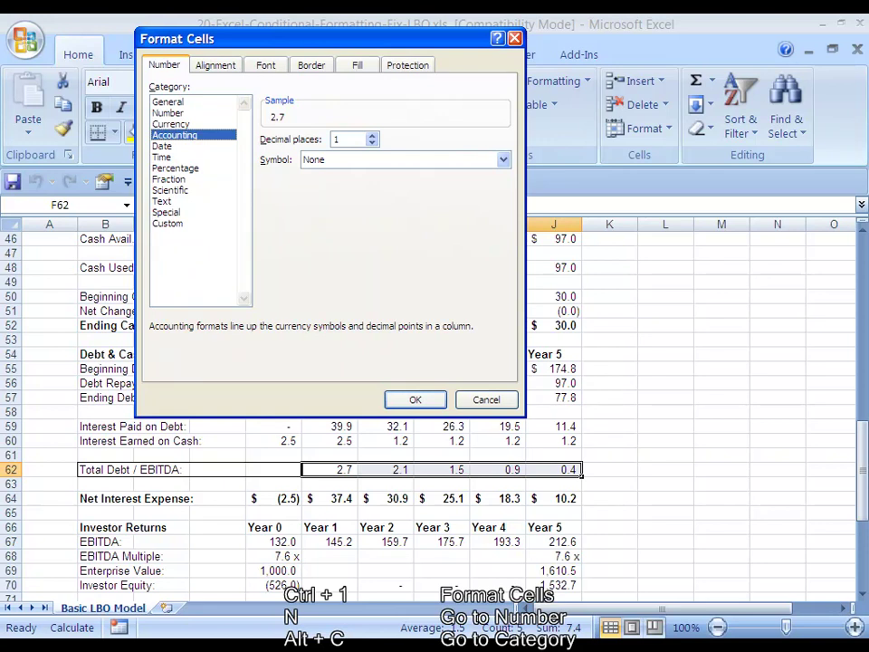
key(c)
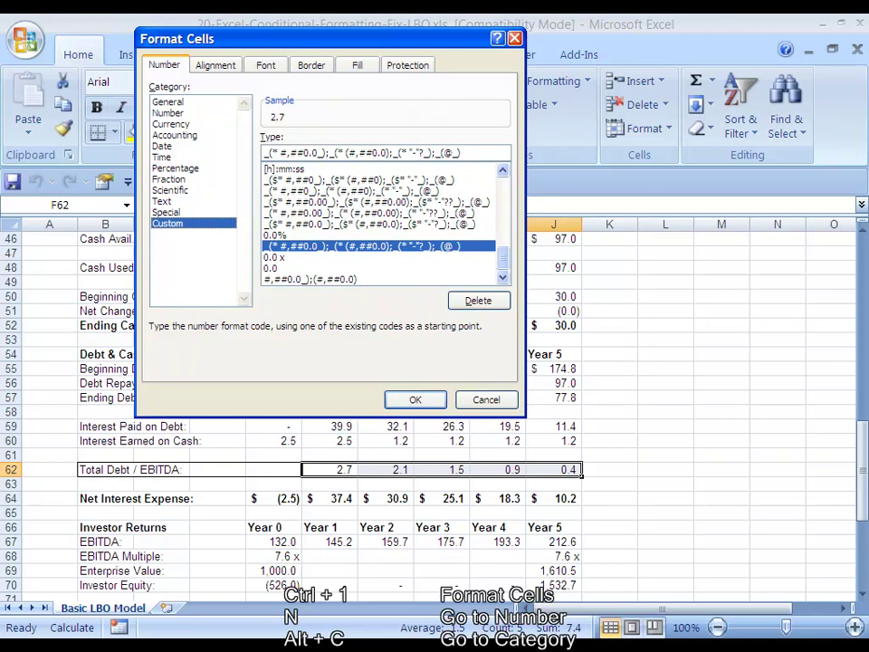
key(alt+t)
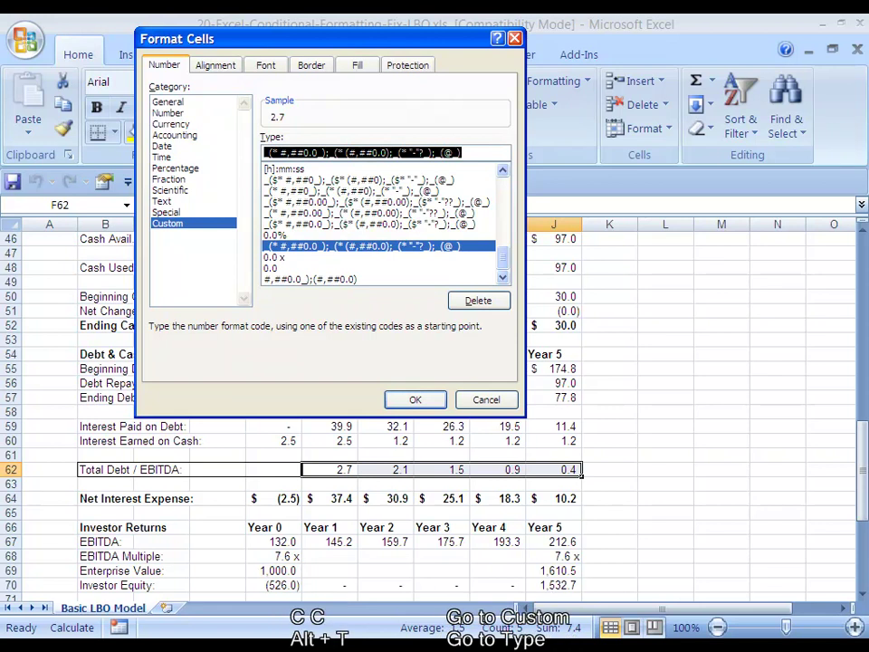
text(0.0 x)
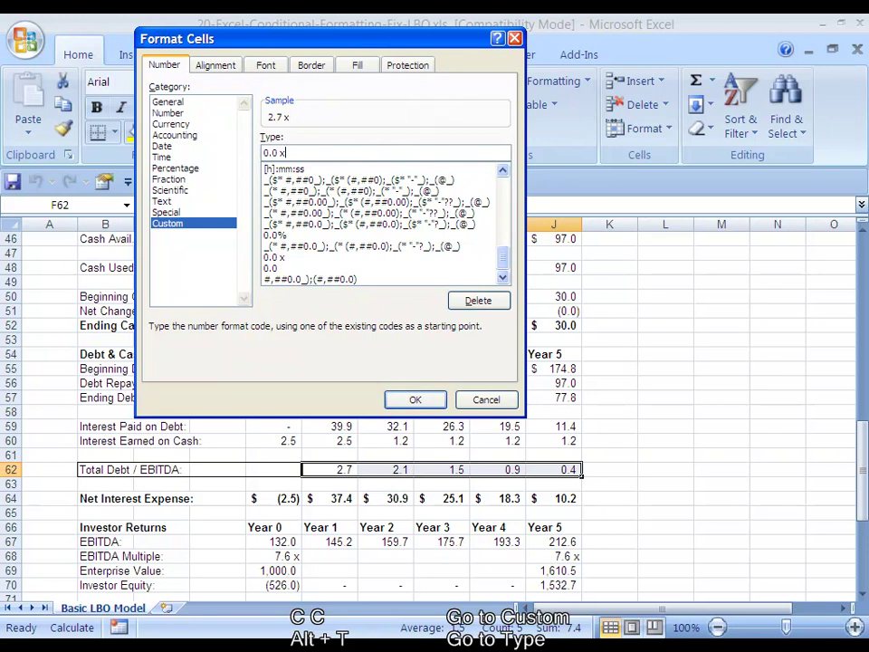
key(Return)
click(330, 484)
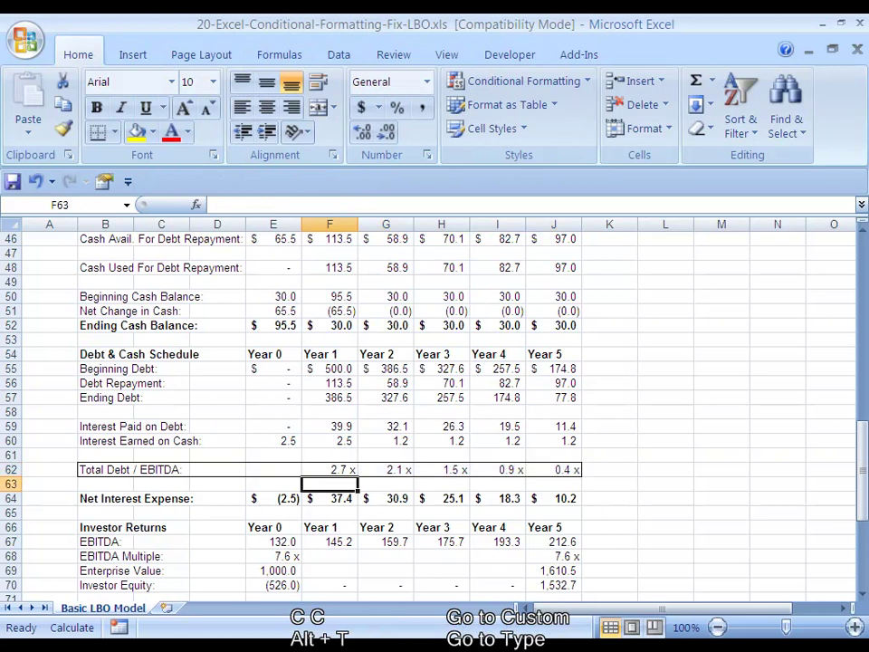
Step: Start a new conditional formatting rule for F62:J62 of the type "Format only cells that contain"
click(353, 470)
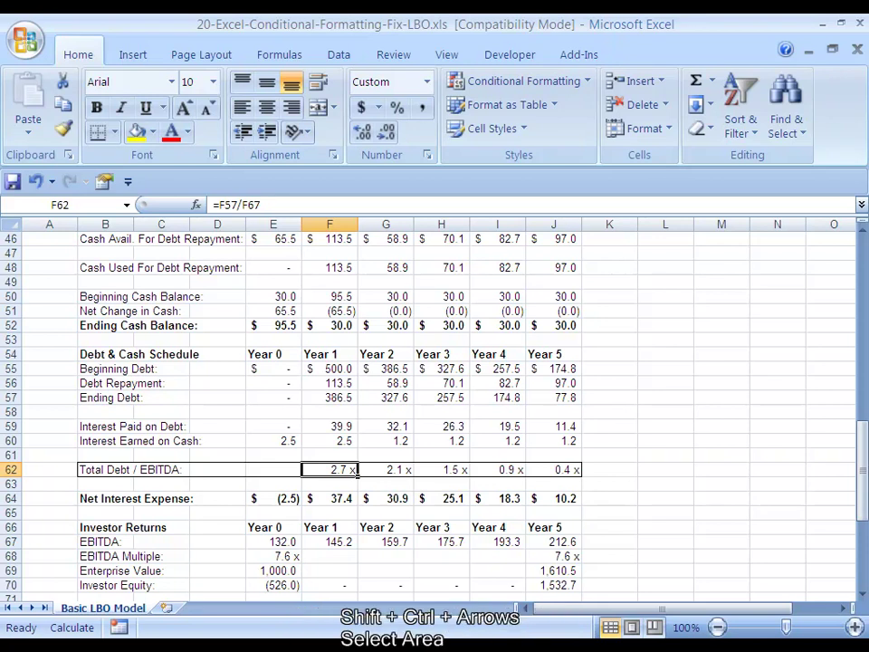
key(ctrl+shift+Right)
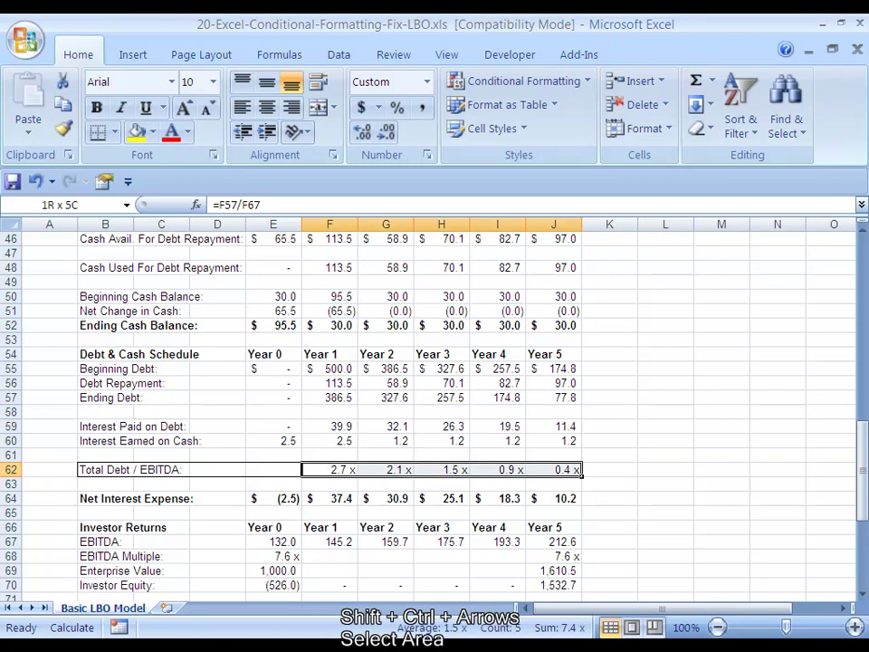
key(alt+o)
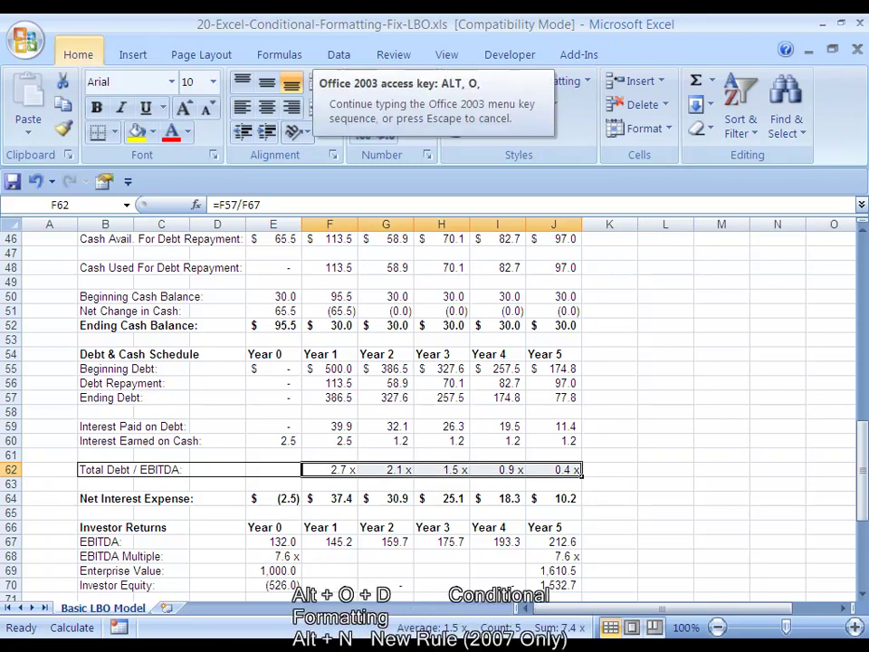
key(d)
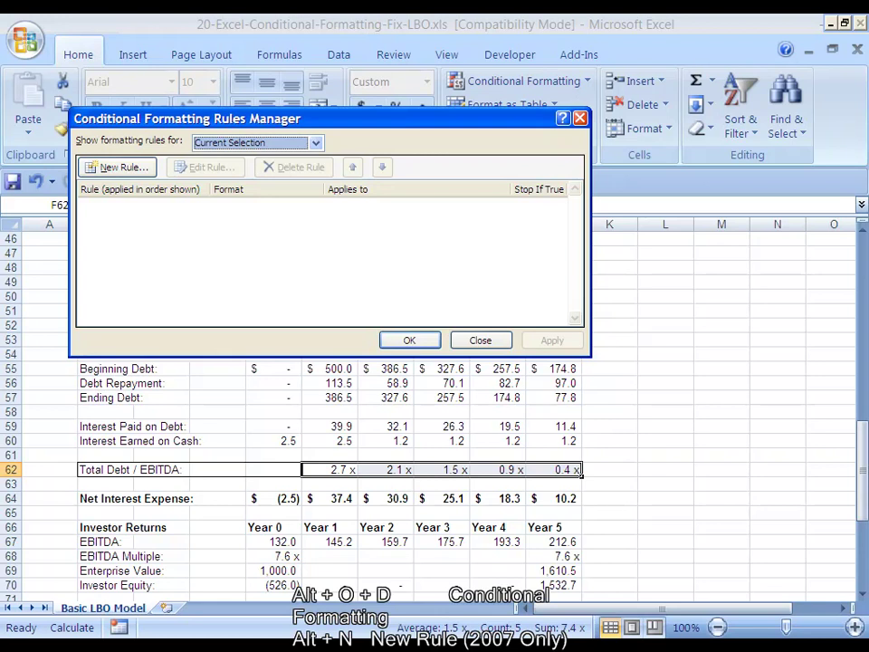
key(alt+n)
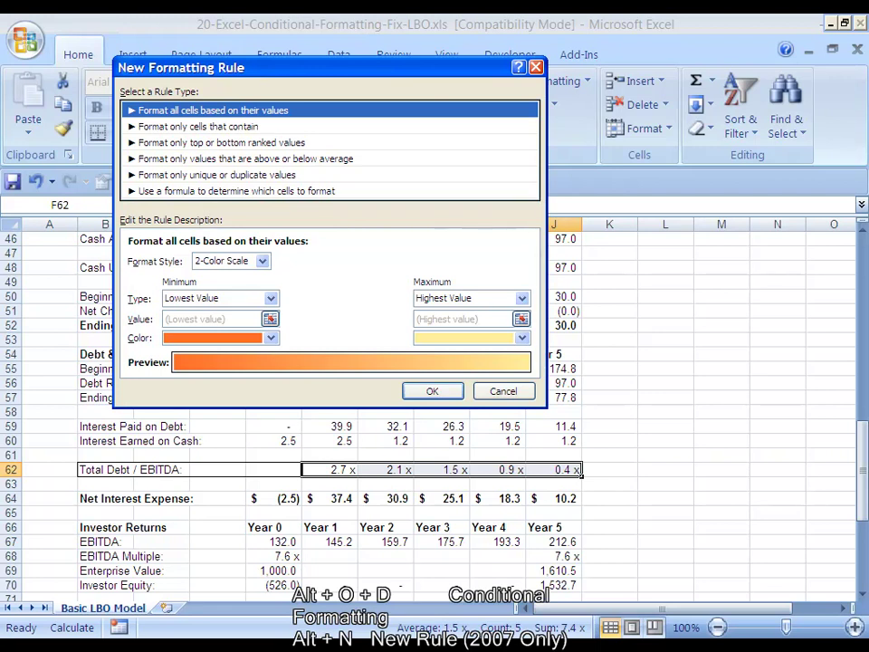
click(198, 126)
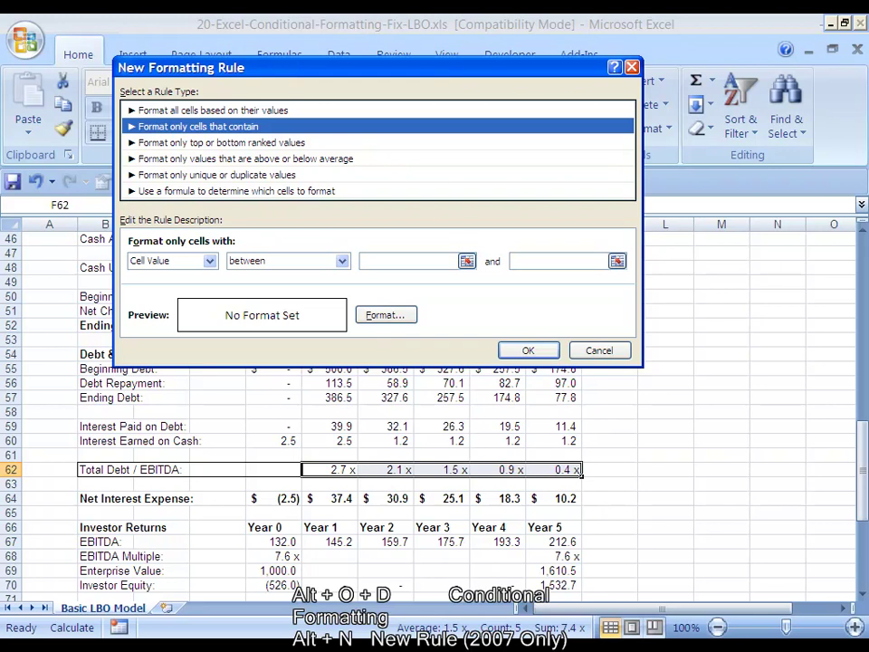
Step: Set the new rule's condition to Cell Value greater than
key(Tab)
key(alt+Down)
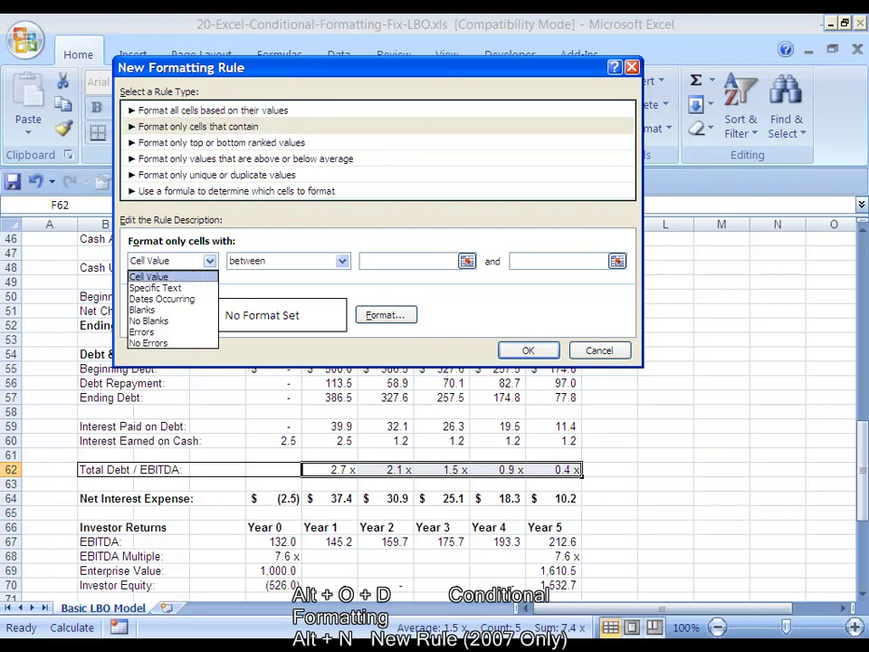
key(Down)
key(Up)
key(Tab)
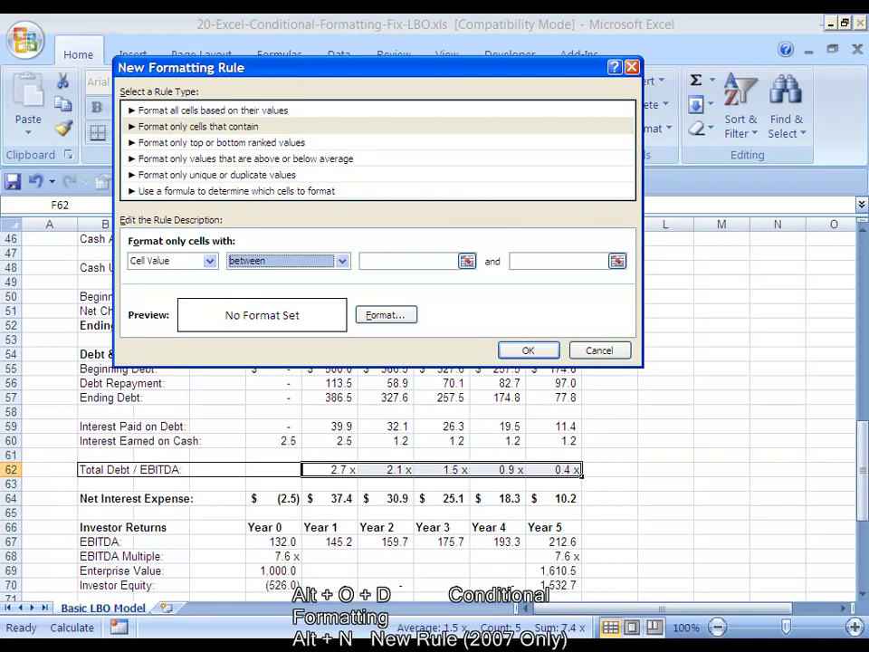
key(alt+Down)
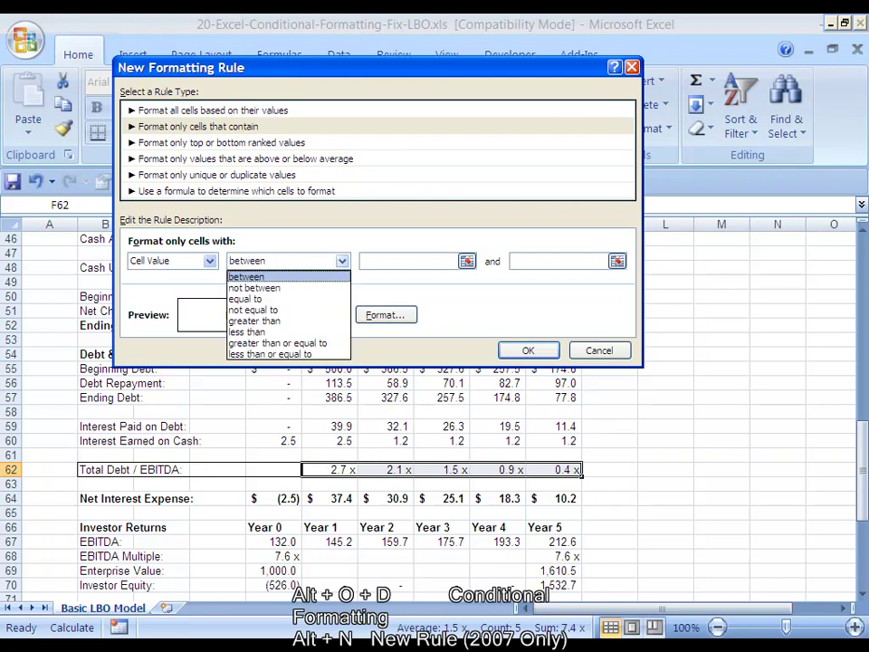
key(Down)
key(Down)
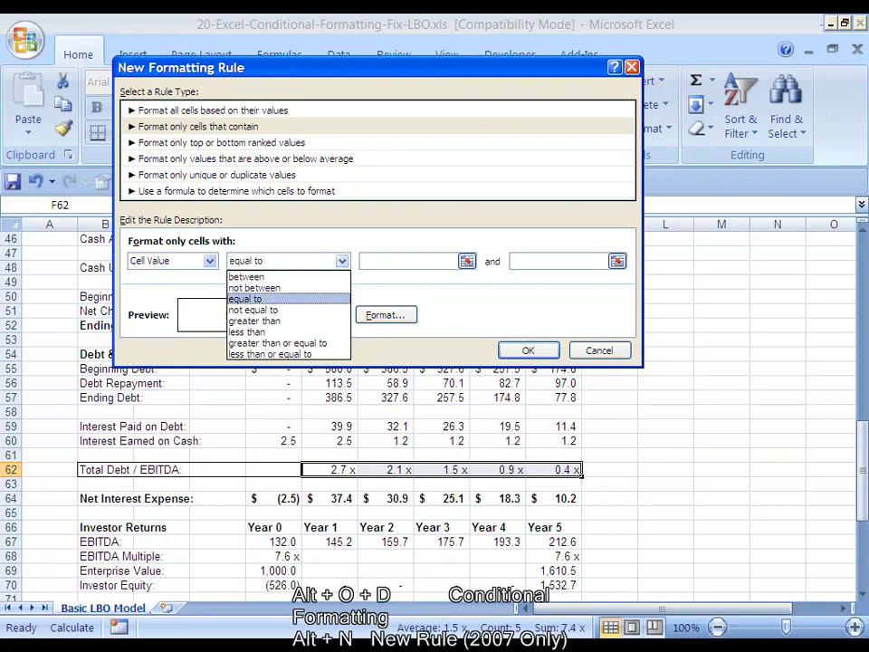
key(Down)
key(Down)
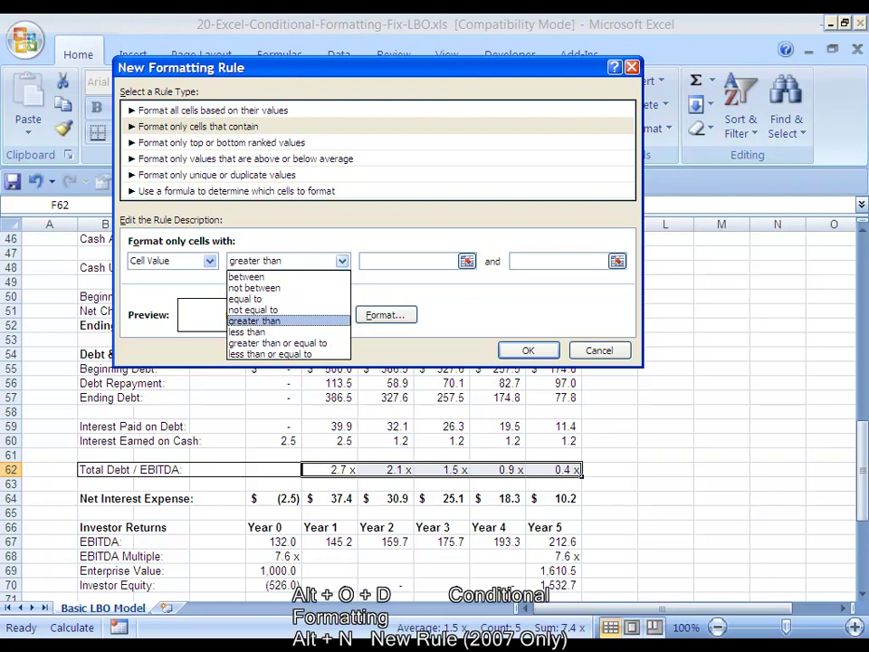
key(Return)
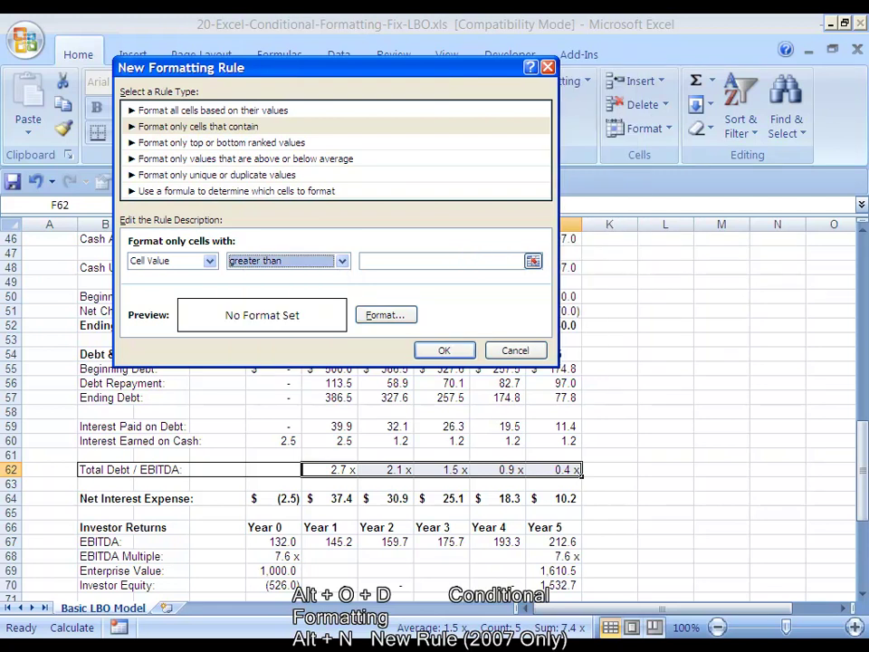
key(Tab)
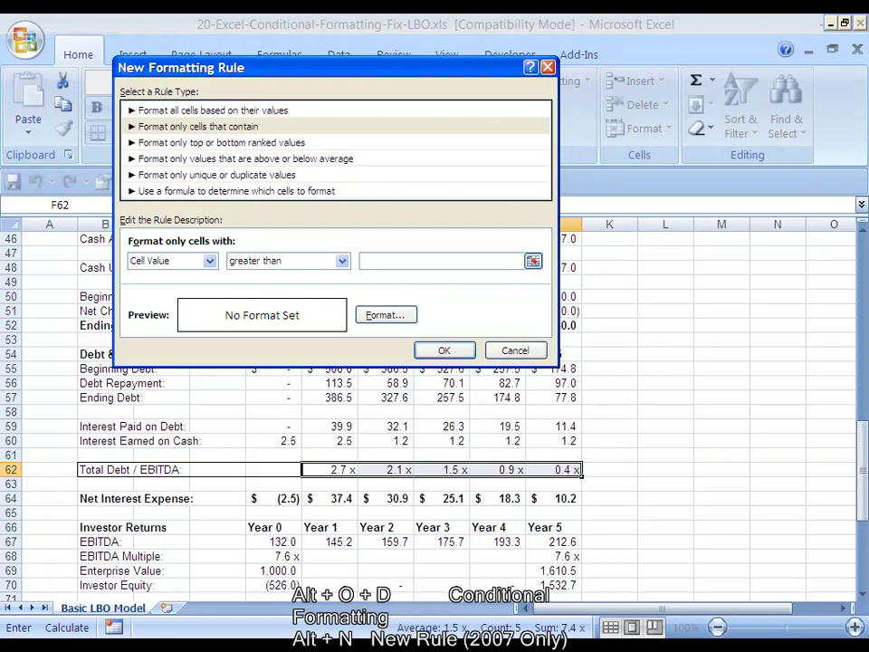
Step: Reference the Debt Max Leverage value in $E$8 as the rule's threshold and accept the rule
text(2)
key(BackSpace)
key(Right)
key(Left)
key(Left)
key(Left)
key(Left)
key(Left)
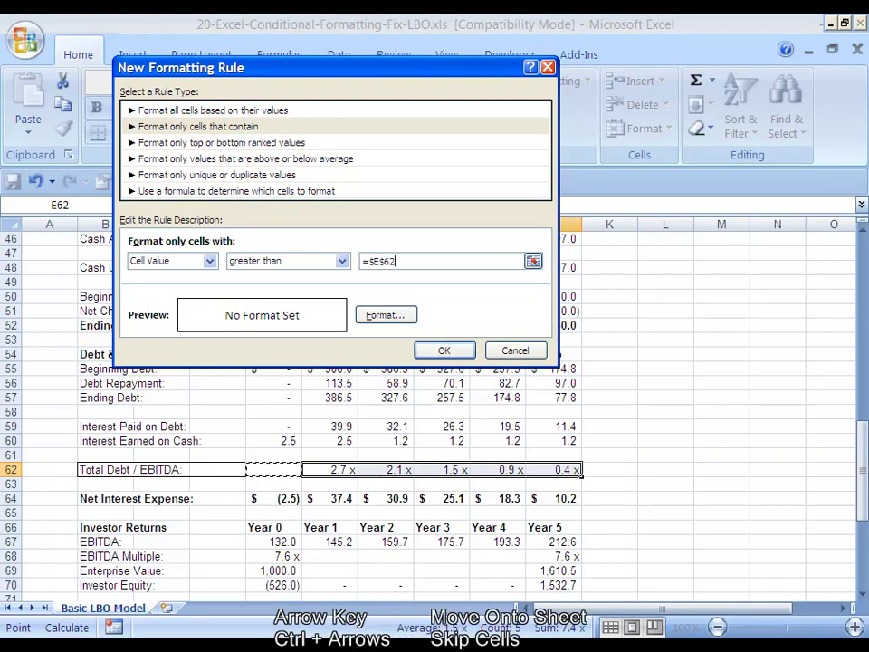
key(Up)
key(Up)
key(Up)
key(Up)
key(Up)
key(Up)
key(Up)
key(Up)
key(Up)
key(Up)
key(Up)
key(Up)
key(Up)
key(Up)
key(Up)
key(Up)
key(Up)
key(Up)
key(Up)
key(Up)
key(Up)
key(Up)
key(Up)
key(Up)
key(Up)
key(Up)
key(Up)
key(Up)
key(Up)
key(Up)
key(Up)
key(Up)
key(Up)
key(Up)
key(Up)
key(Up)
key(Up)
key(Up)
key(Up)
key(Up)
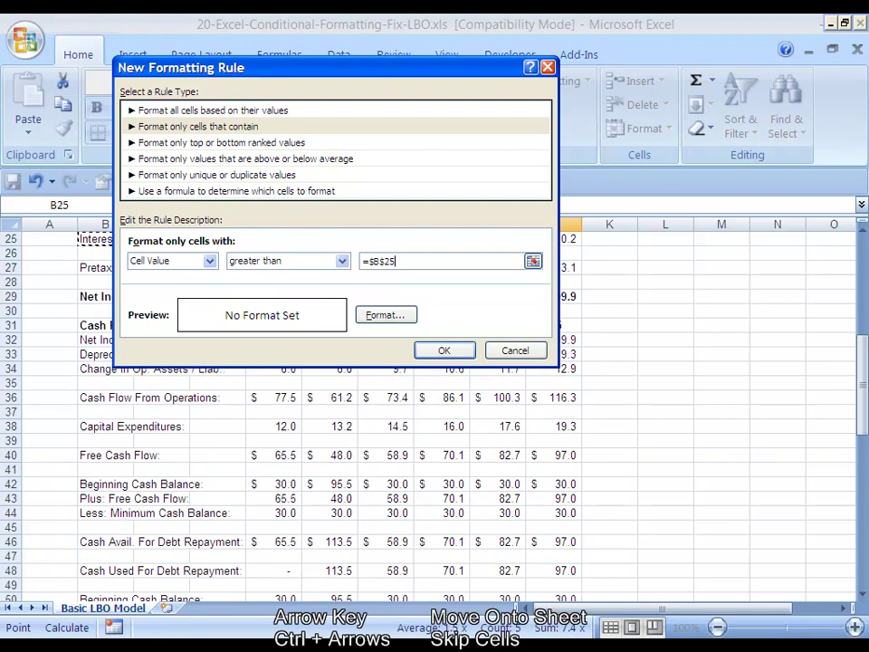
key(Down)
key(Down)
key(Down)
key(Down)
key(Down)
key(Down)
key(Down)
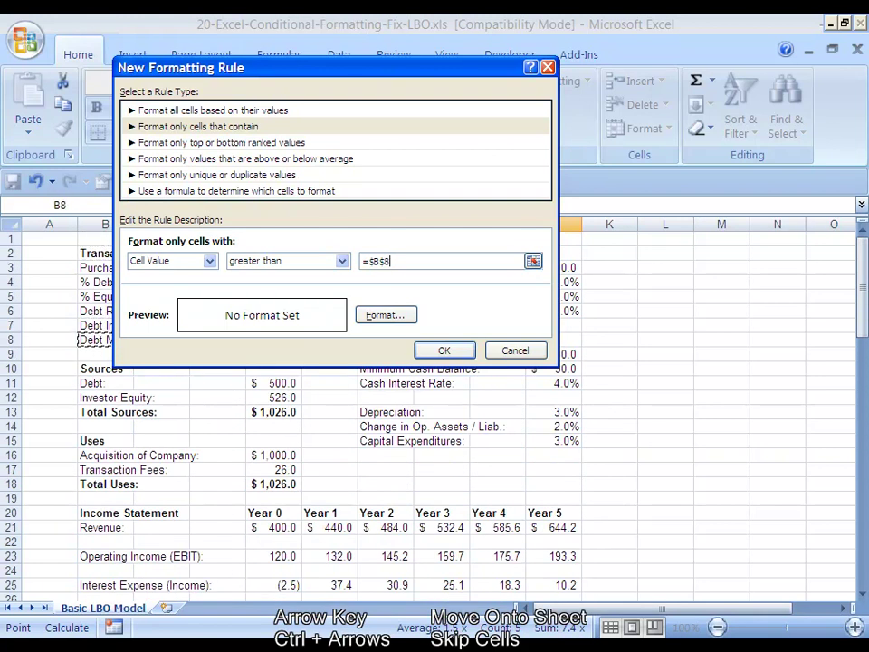
key(Right)
key(Right)
drag(181, 67, 702, 305)
key(Right)
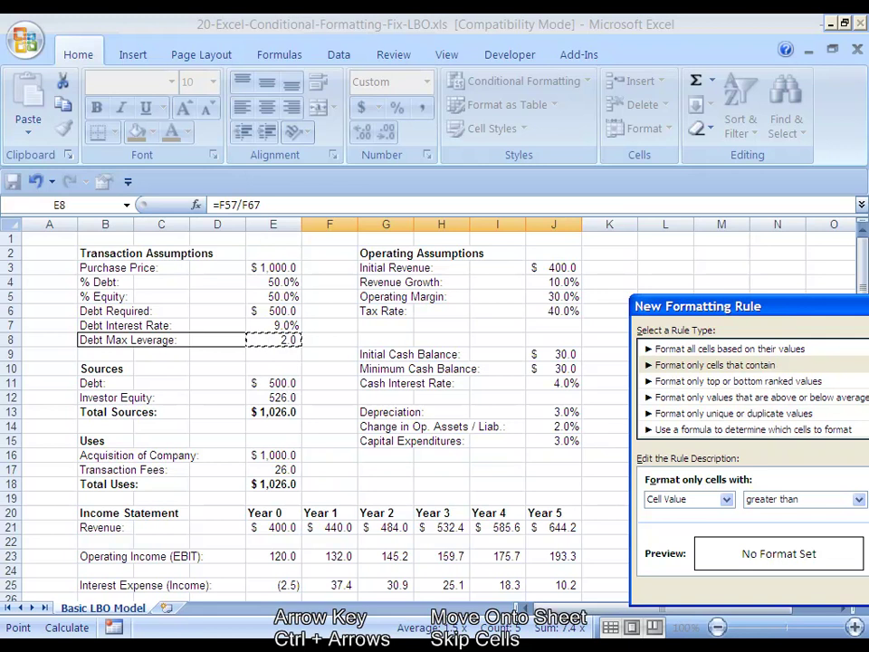
key(Return)
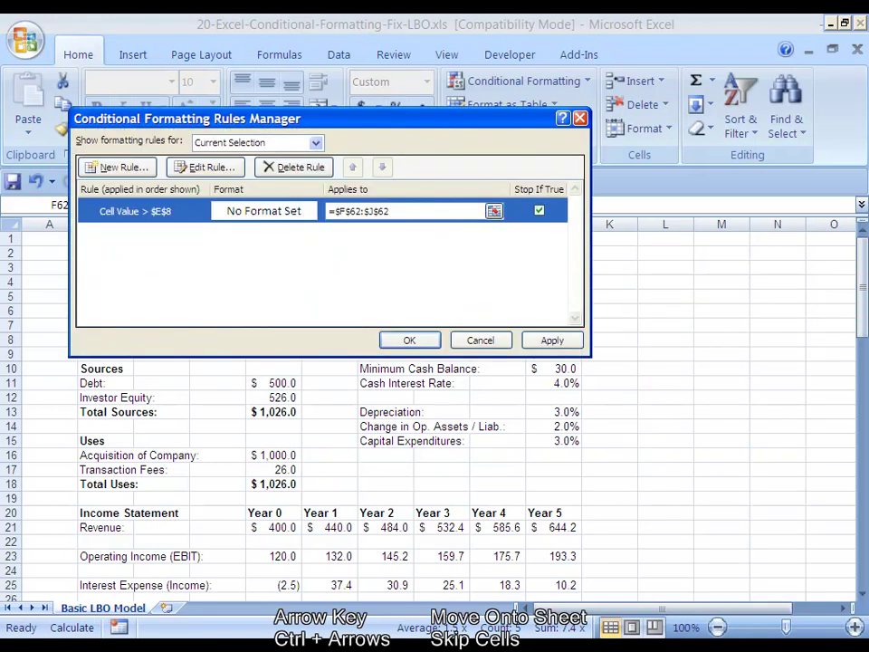
Step: Give the Cell Value > $E$8 rule on F62:J62 a red background fill and apply it to the sheet
drag(271, 118, 623, 379)
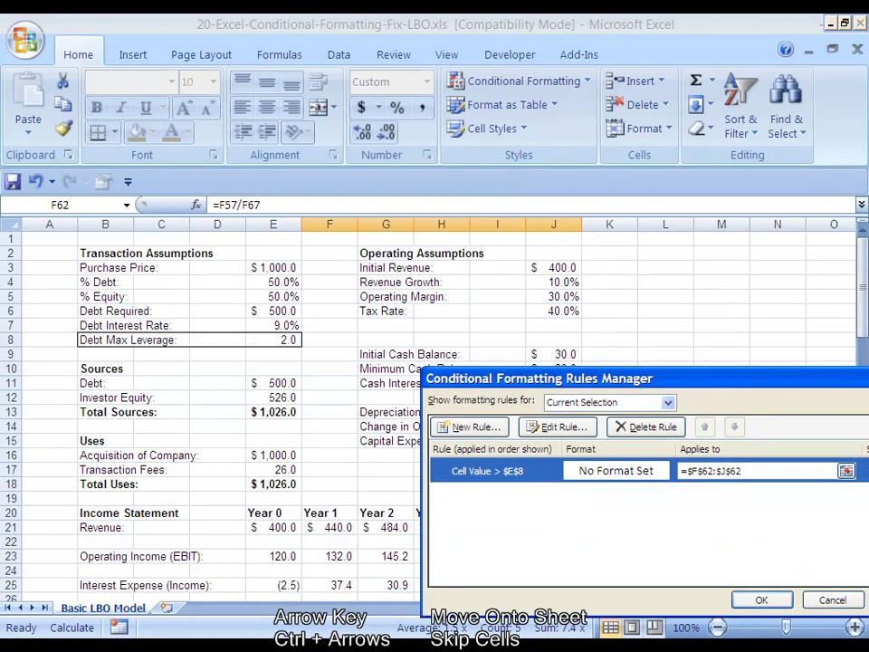
drag(471, 341, 278, 188)
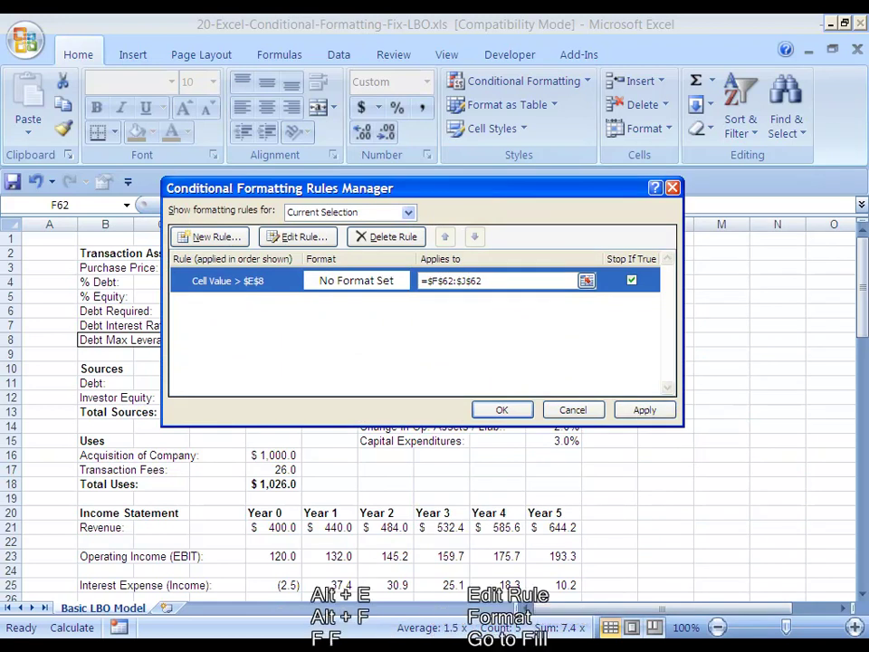
key(alt+e)
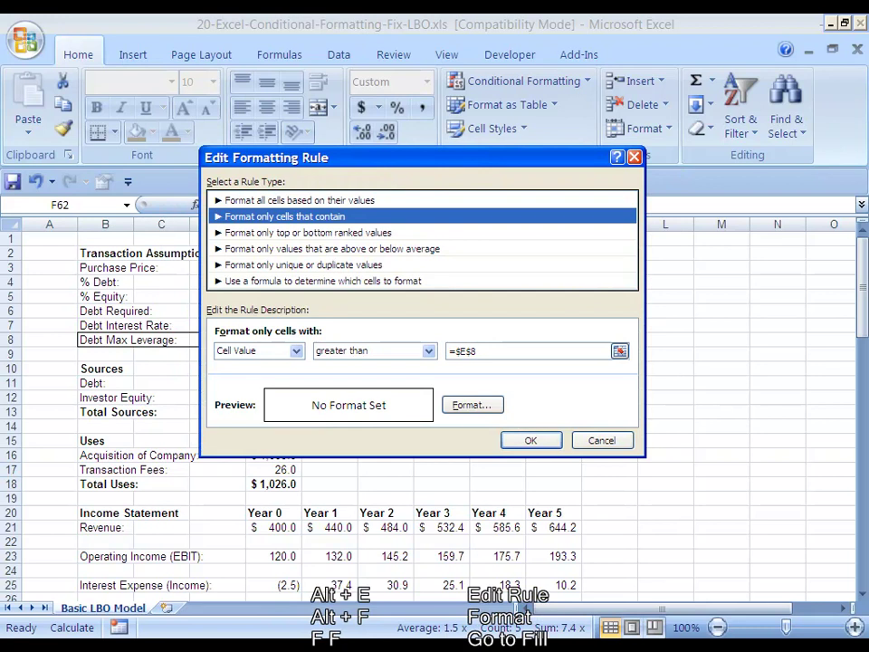
key(alt+f)
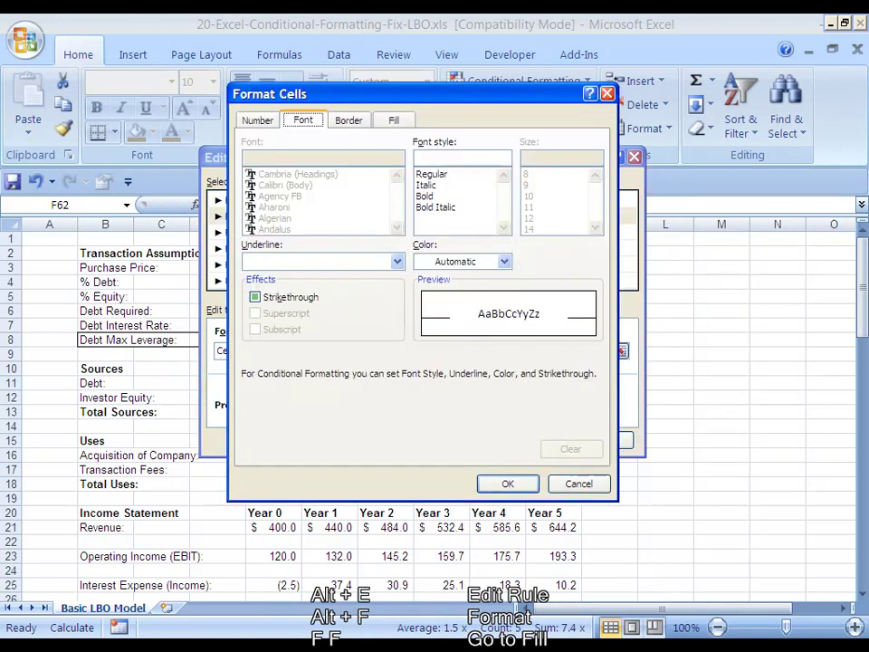
key(f)
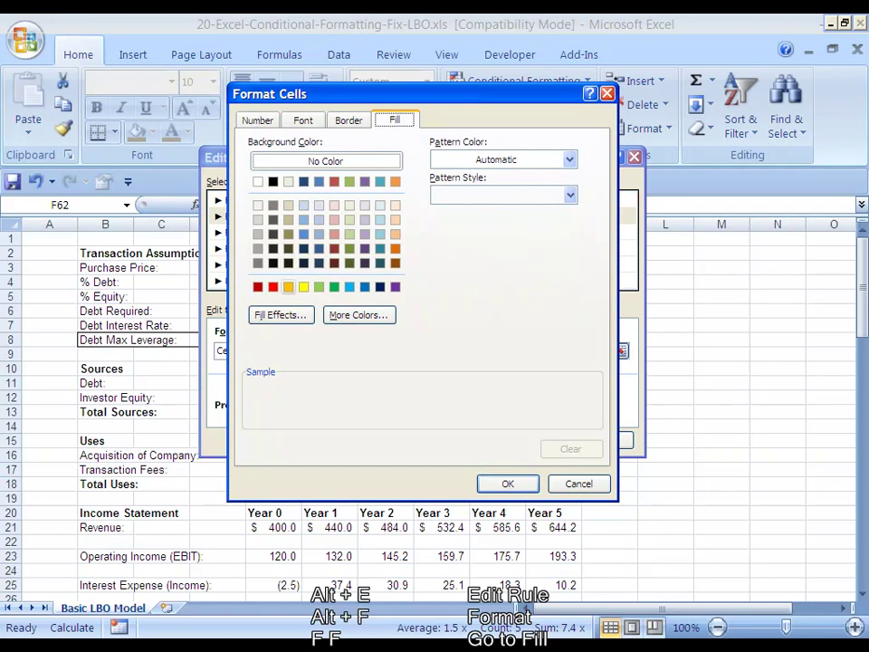
click(273, 287)
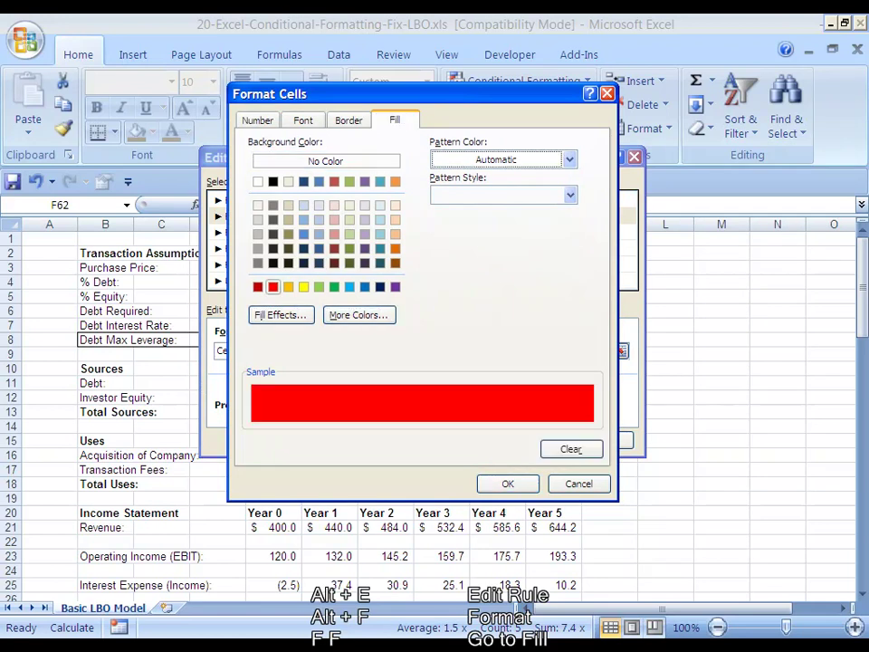
key(Return)
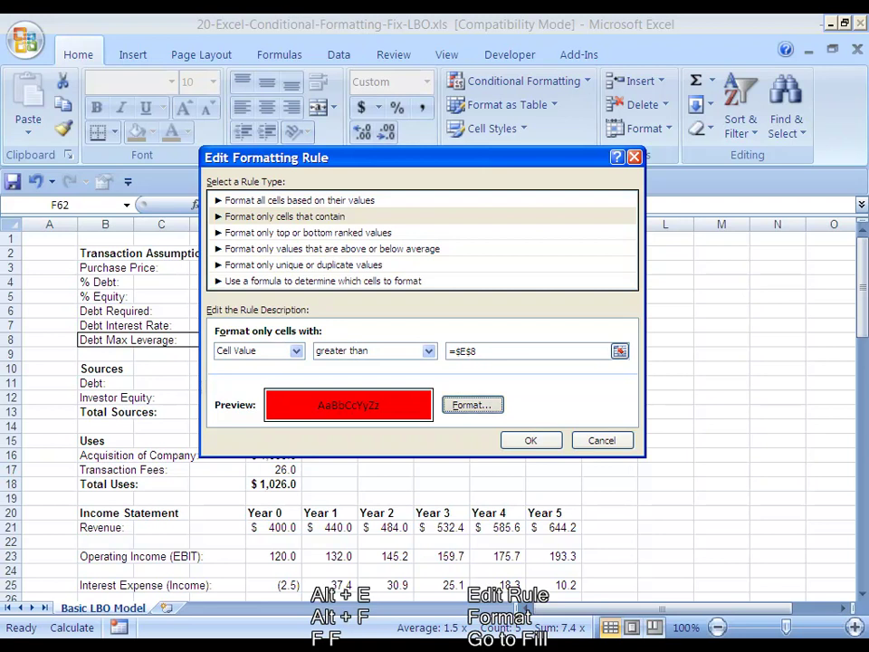
key(alt+f)
key(Return)
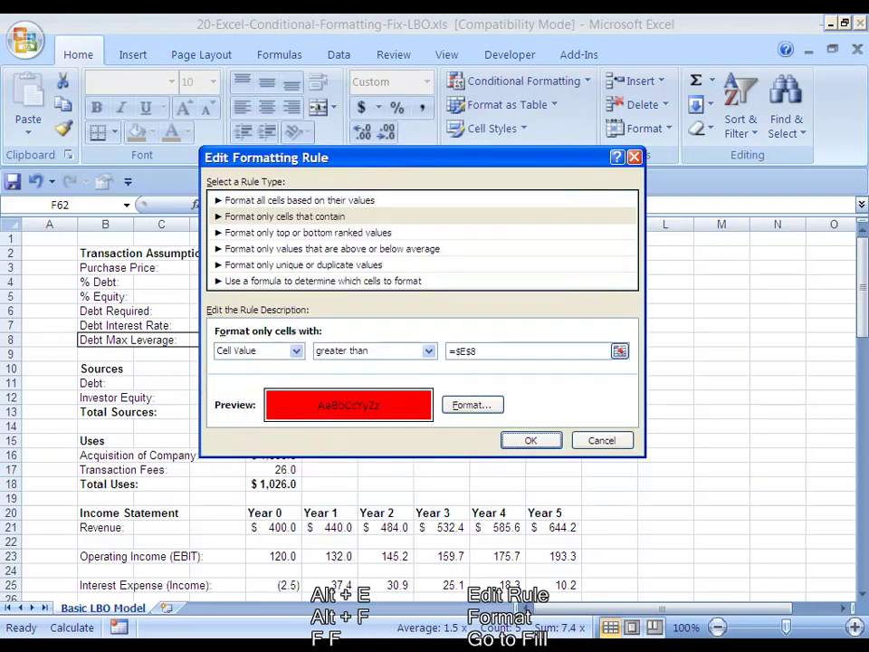
key(Return)
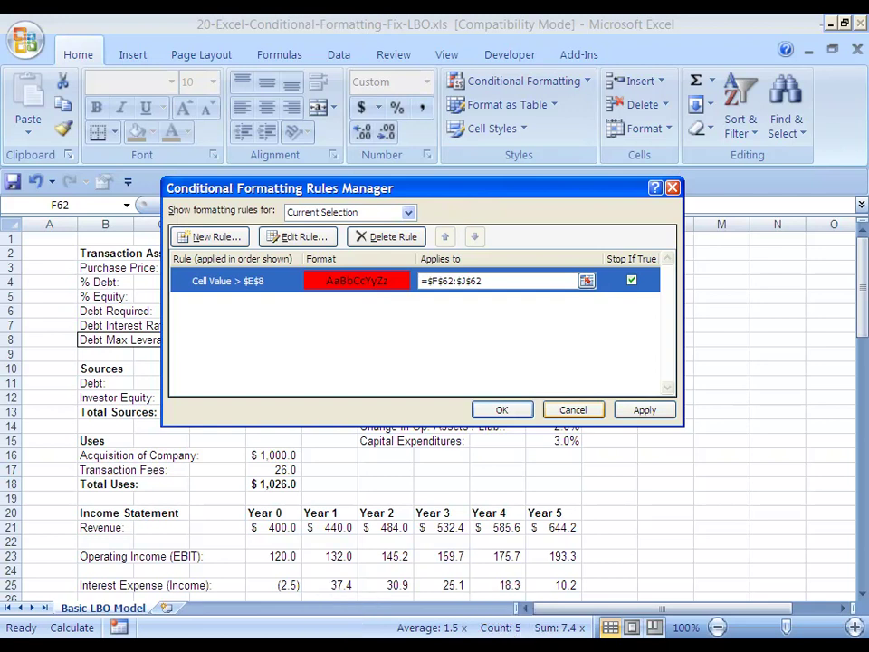
key(Return)
Step: Examine the highlighting in the Total Debt / EBITDA row along with the surrounding debt schedule and investor returns
key(Down)
key(Down)
key(Down)
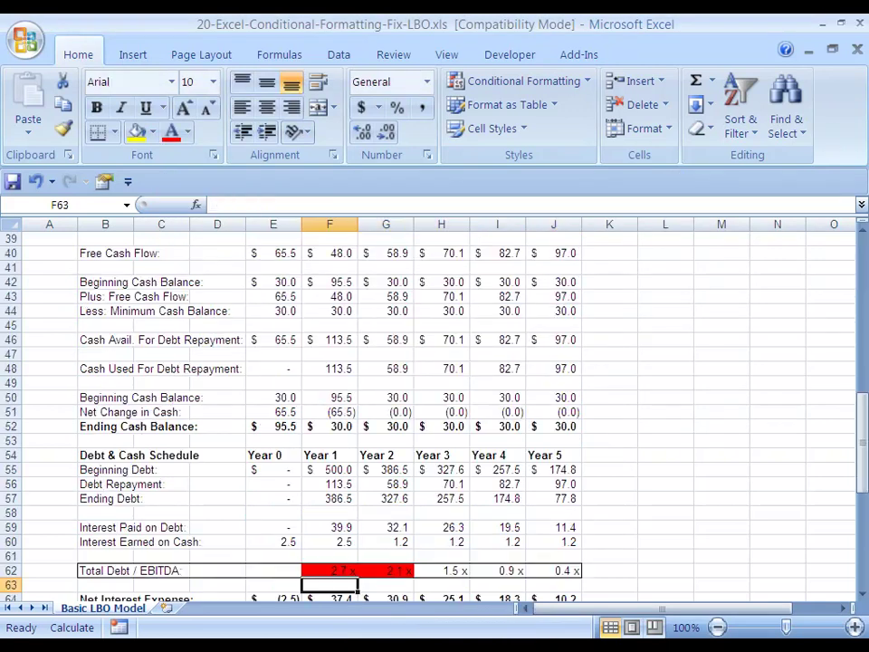
click(329, 542)
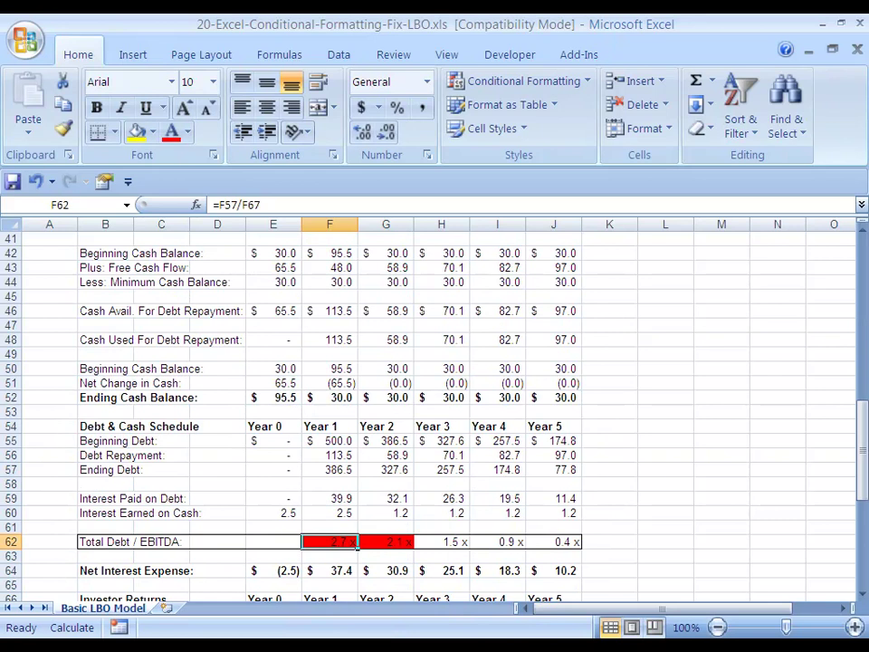
key(Down)
key(Down)
key(Down)
key(Down)
key(Down)
key(Down)
key(Down)
key(Down)
key(Down)
key(Up)
key(Up)
key(Up)
key(Up)
key(Up)
key(Up)
key(Up)
key(Up)
key(Up)
key(Up)
key(Down)
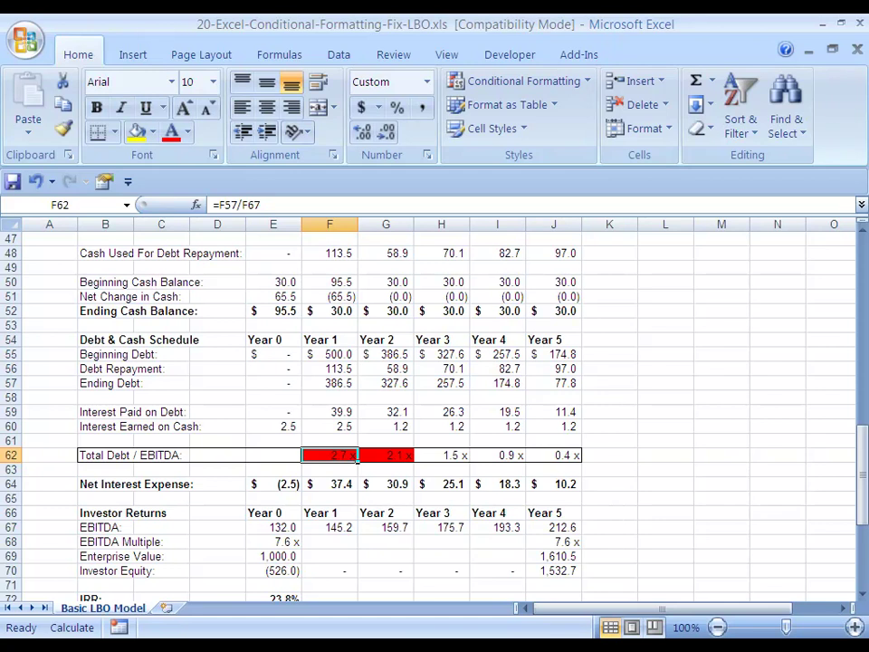
click(134, 456)
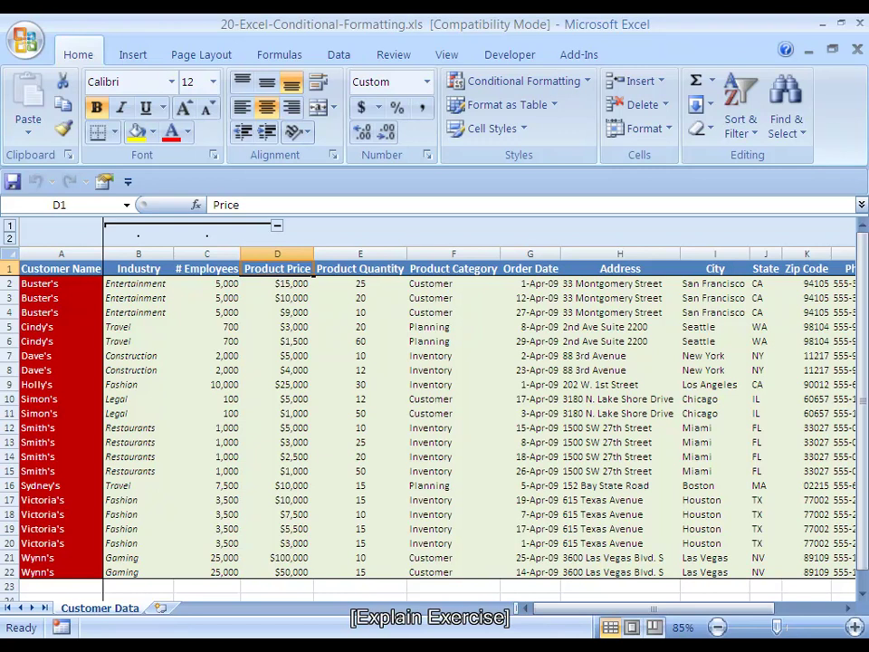
Step: Start a conditional formatting rule of the type "Format only cells that contain" for the Product Price values in D2:D22
click(277, 283)
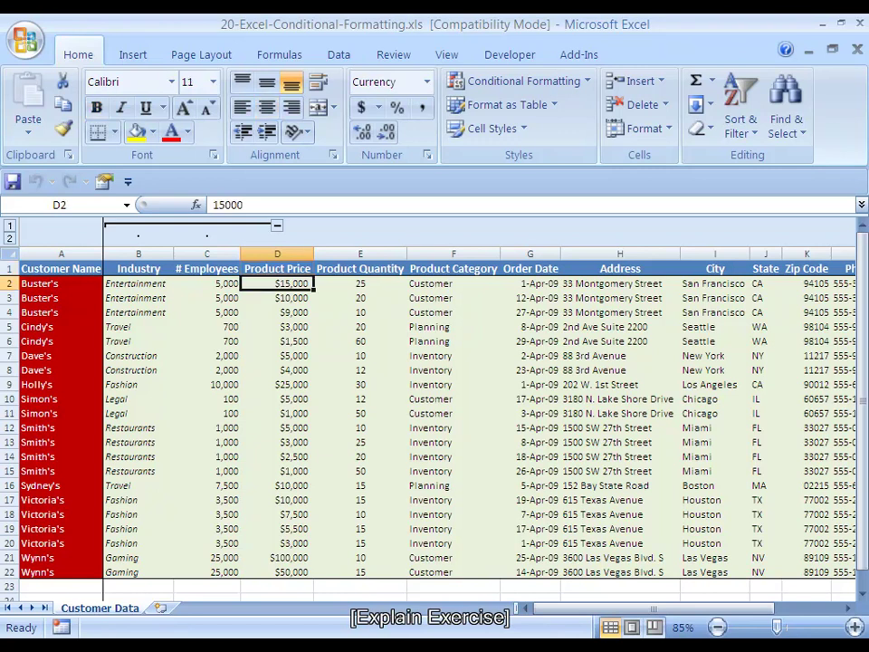
drag(277, 284, 278, 572)
key(alt)
key(o)
key(d)
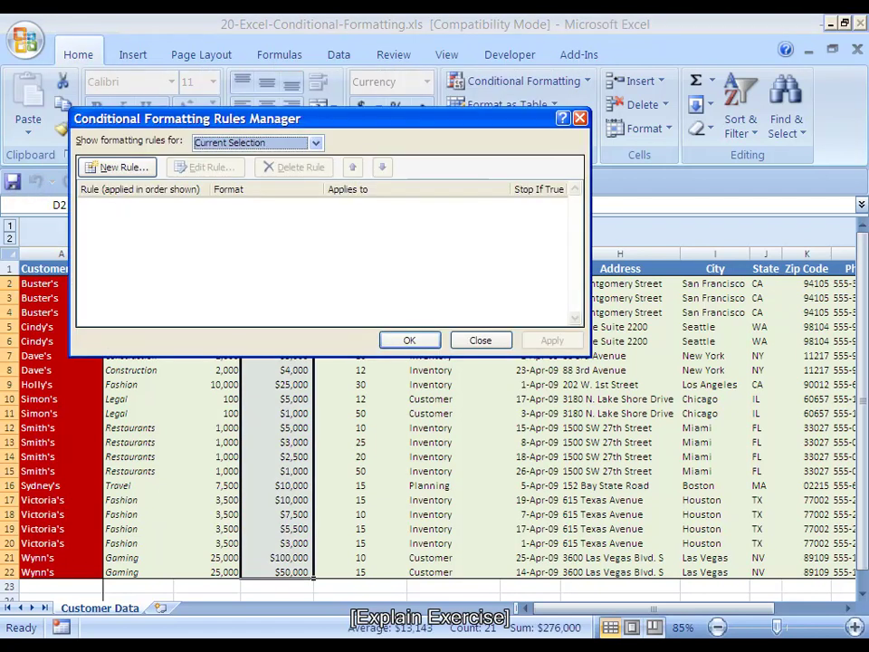
key(alt+n)
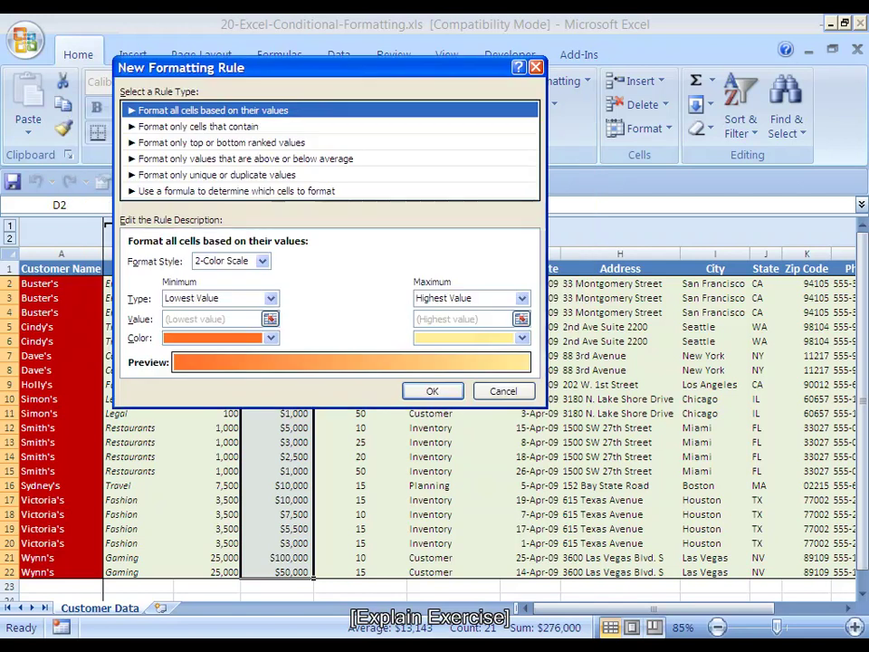
click(198, 125)
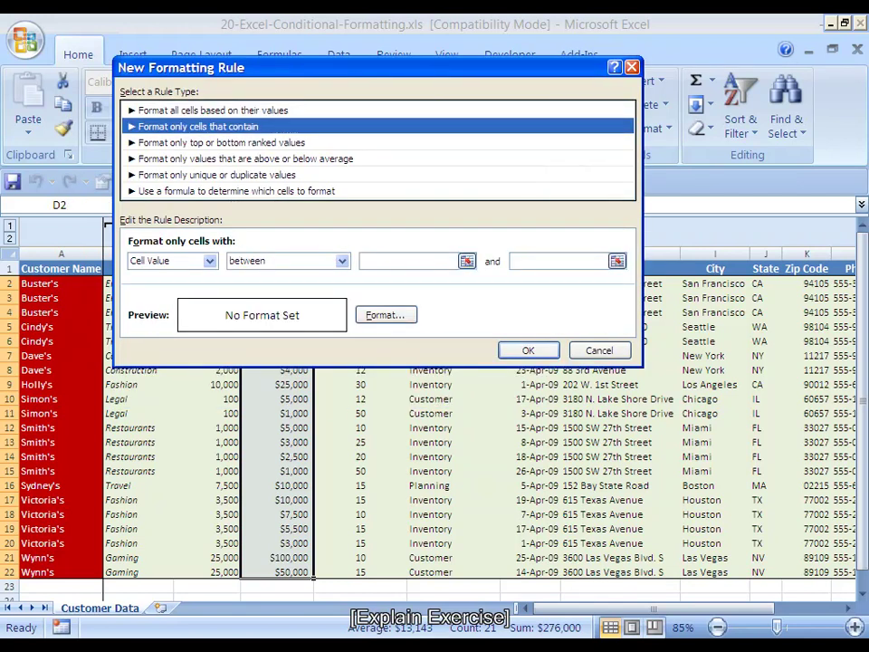
Step: Set the Product Price rule's condition to Cell Value between 50000 and 100000
click(170, 261)
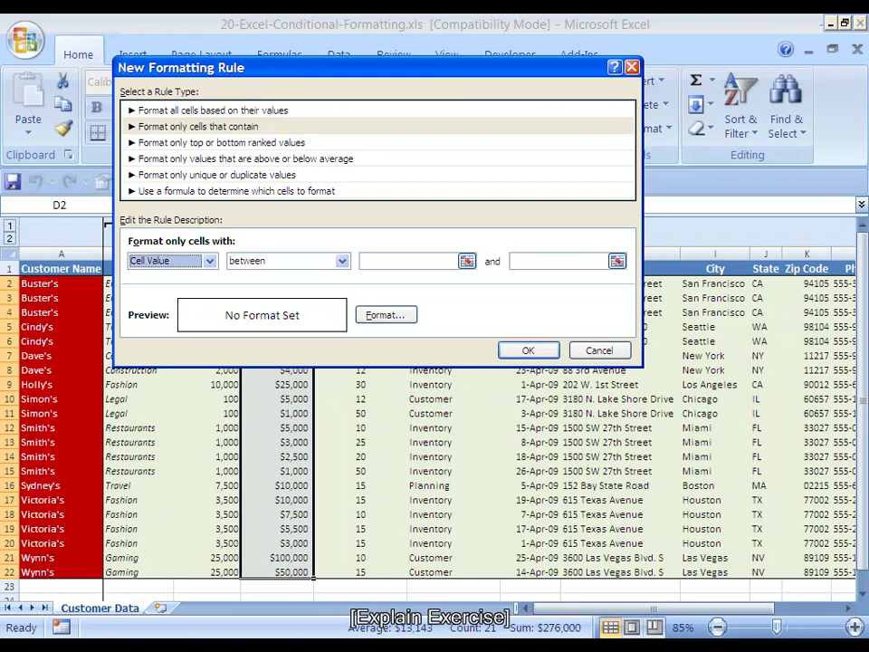
key(Tab)
key(alt+Down)
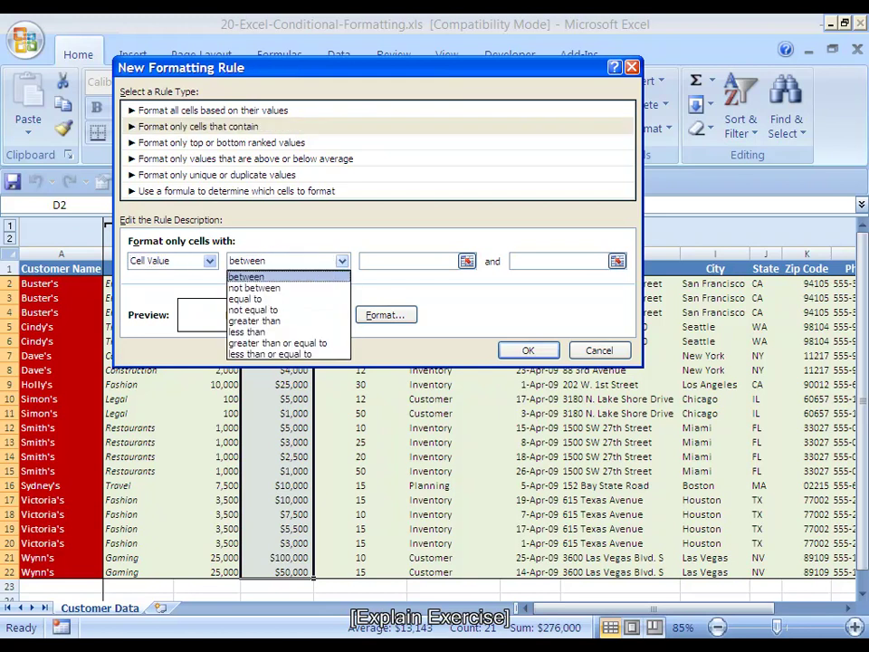
key(Down)
key(Down)
key(Down)
key(Up)
key(Up)
key(Up)
key(Return)
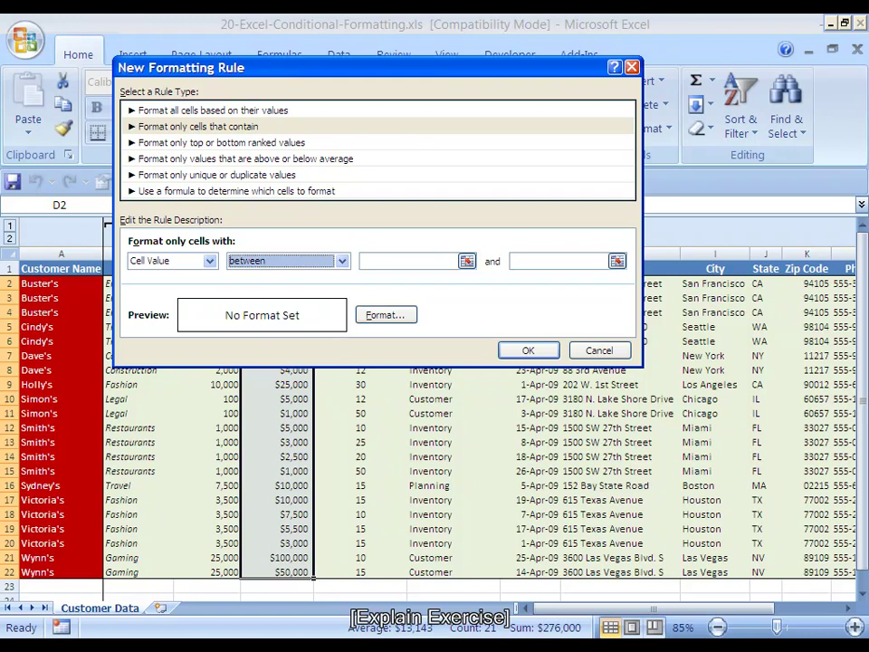
key(Tab)
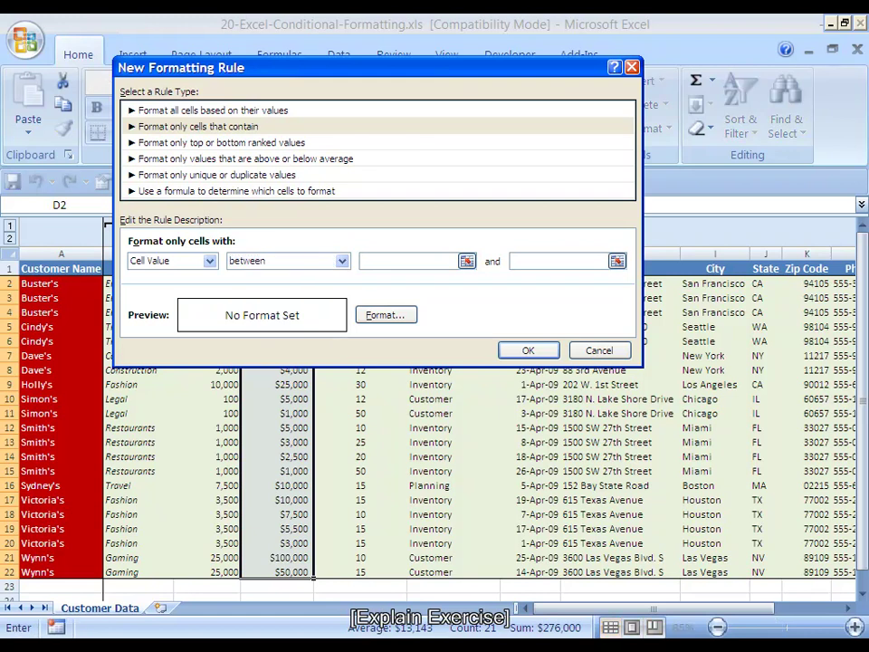
text(50000)
key(Tab)
text(10000)
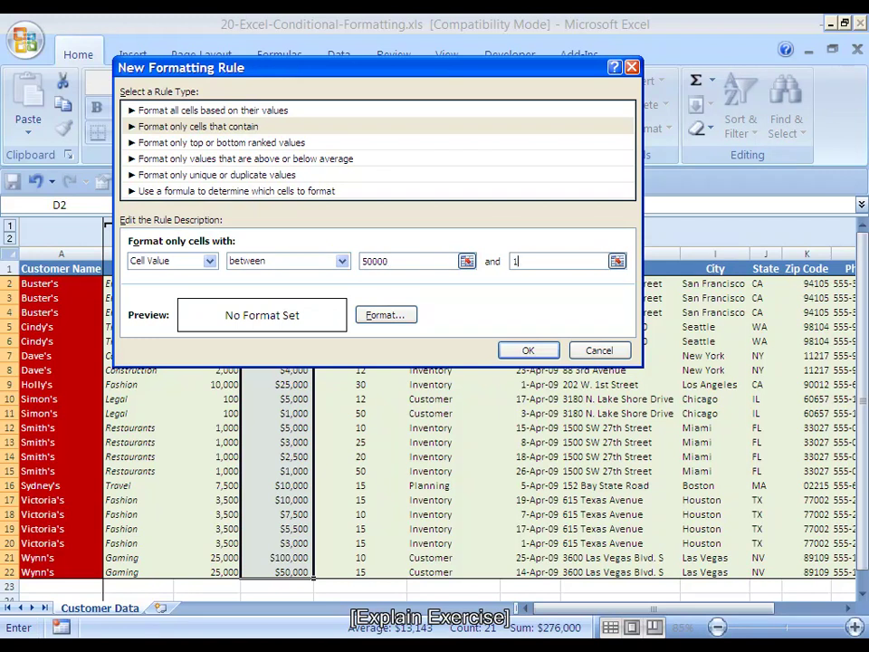
text(0)
Step: Give the 50000 to 100000 rule a red background fill and apply it to D2:D22
key(alt+f)
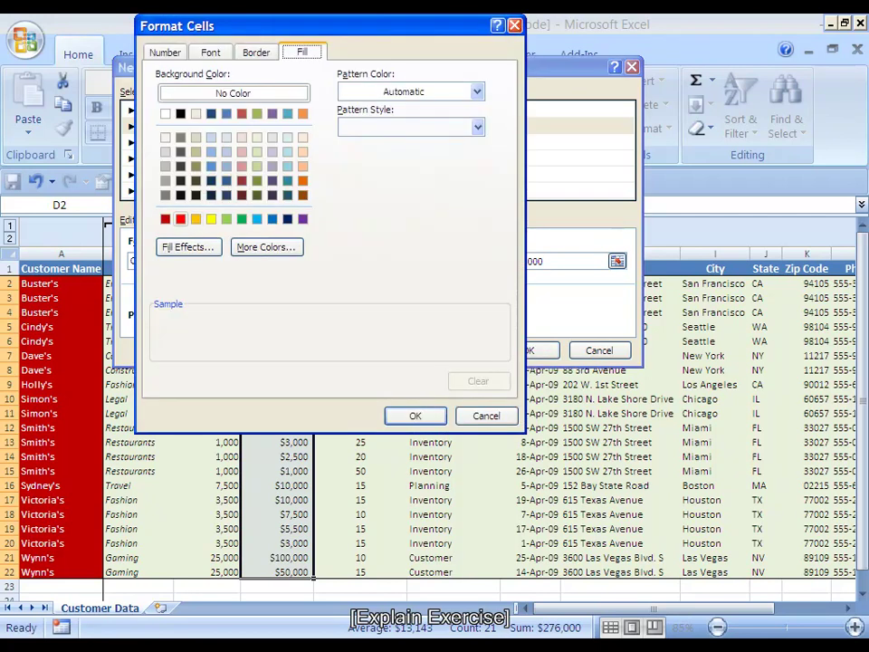
click(180, 218)
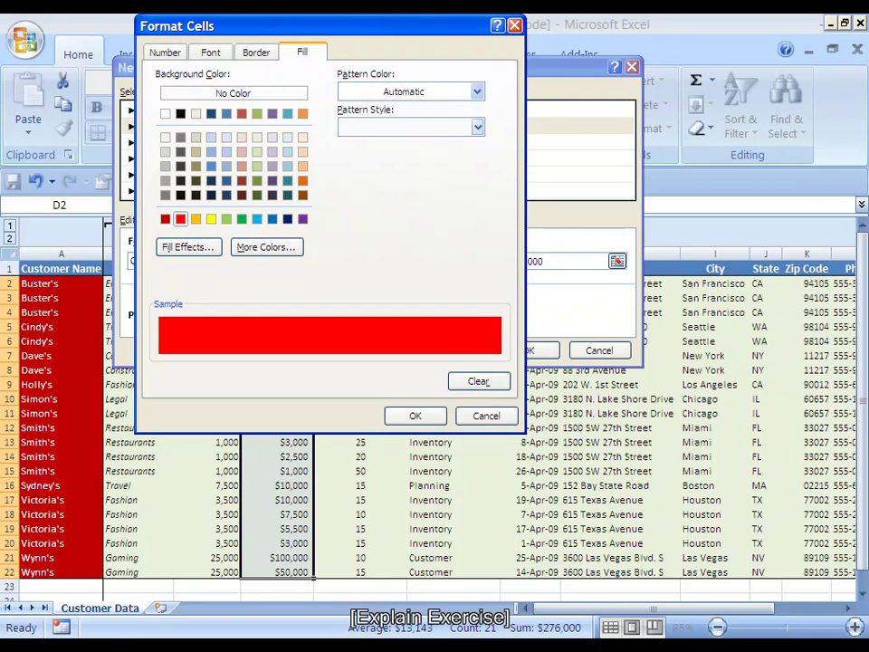
key(Return)
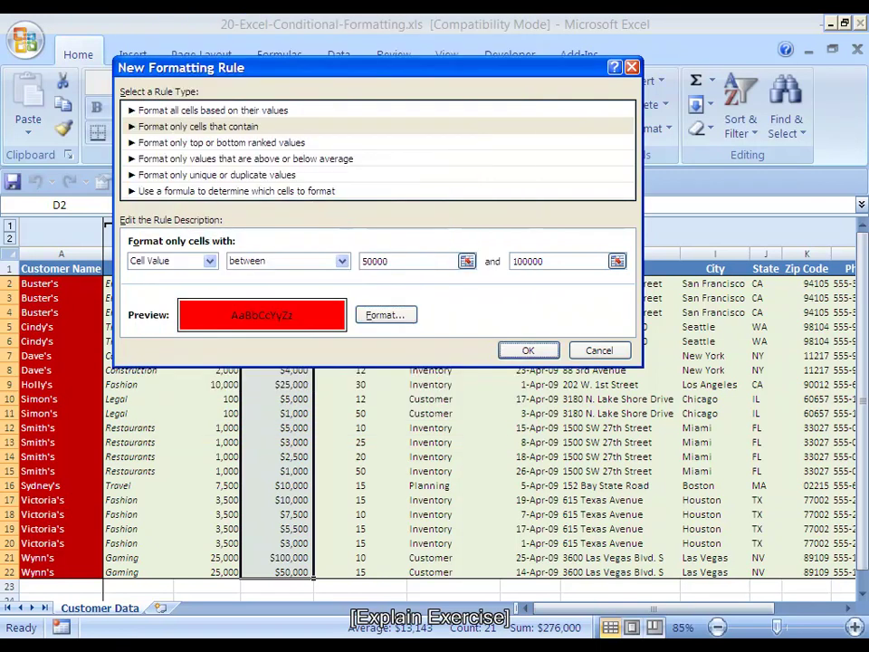
key(Return)
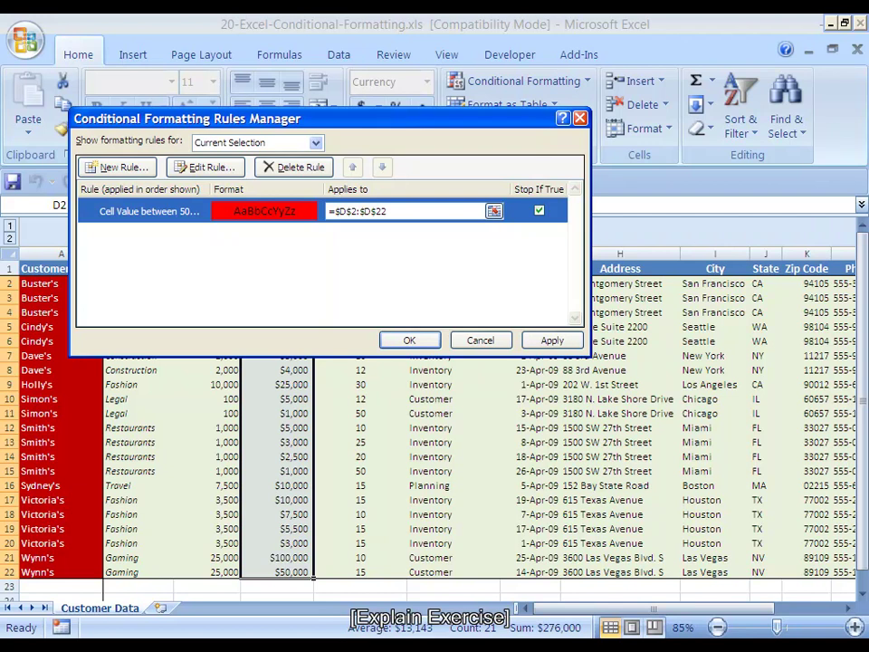
key(Return)
Step: Reselect the Product Price values in D2:D22 and start a second "Format only cells that contain" rule
click(277, 313)
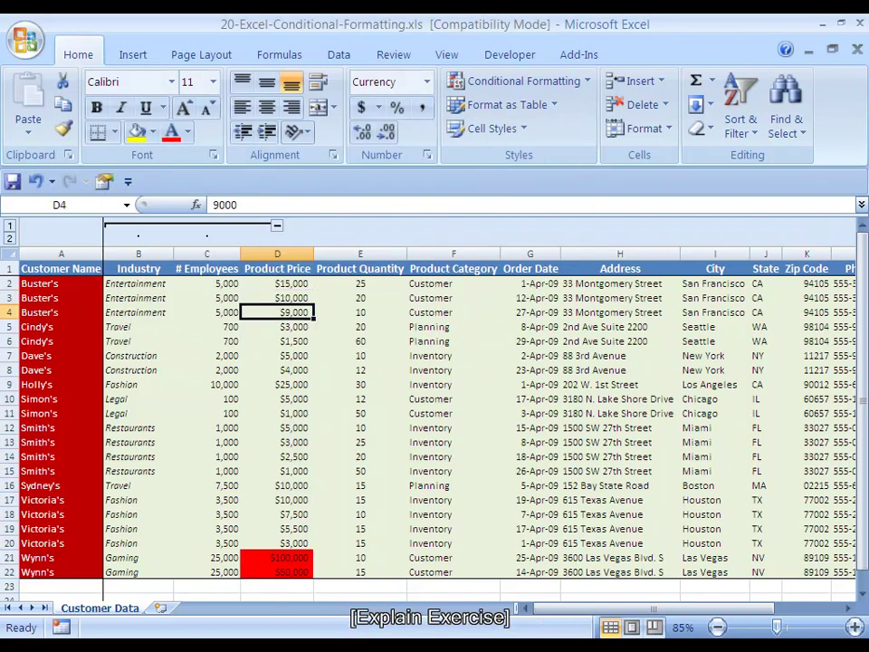
key(ctrl+Down)
key(Up)
key(shift+Down)
key(Up)
key(ctrl+Up)
key(Down)
key(ctrl+shift+Down)
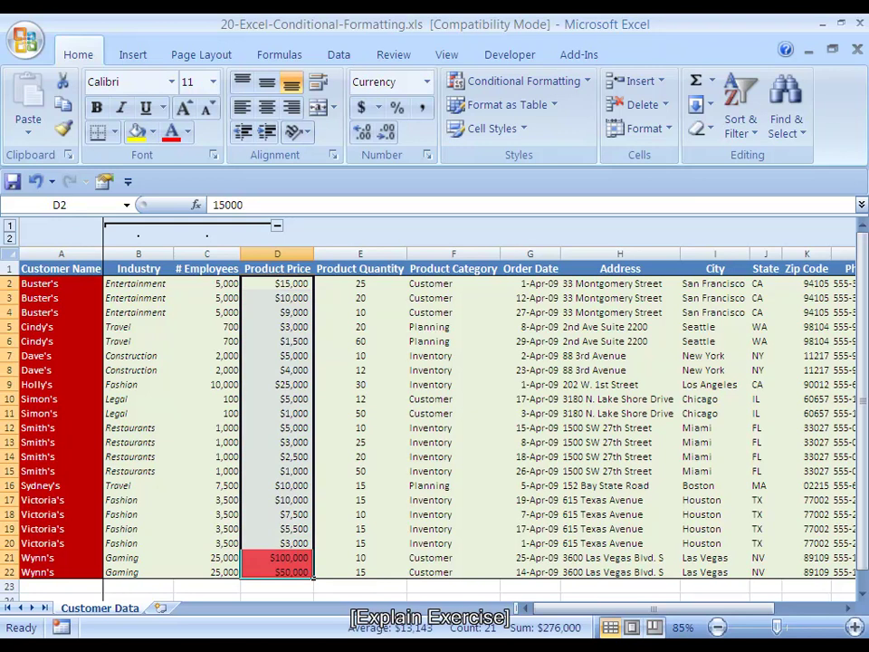
key(alt+o)
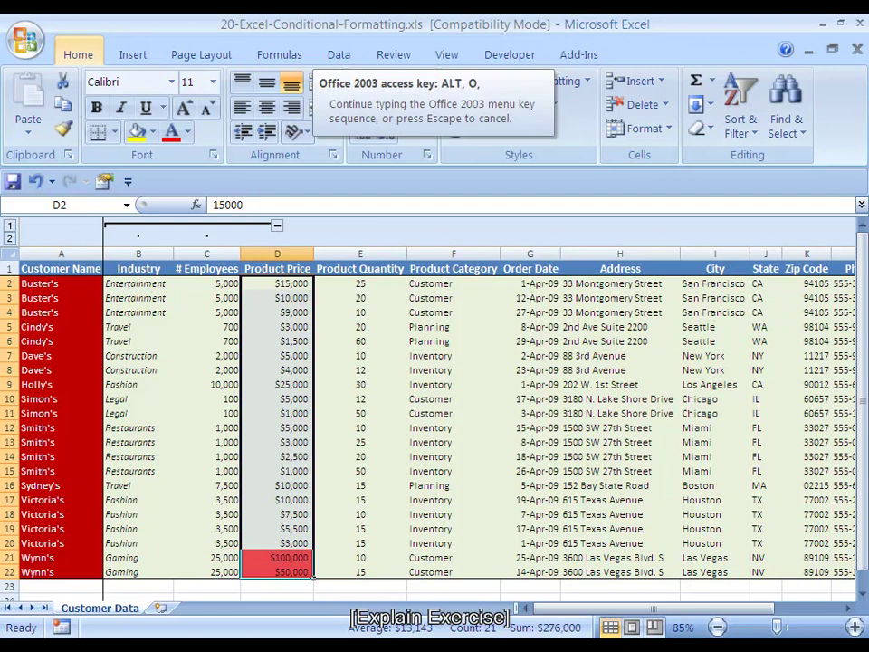
key(d)
key(alt+n)
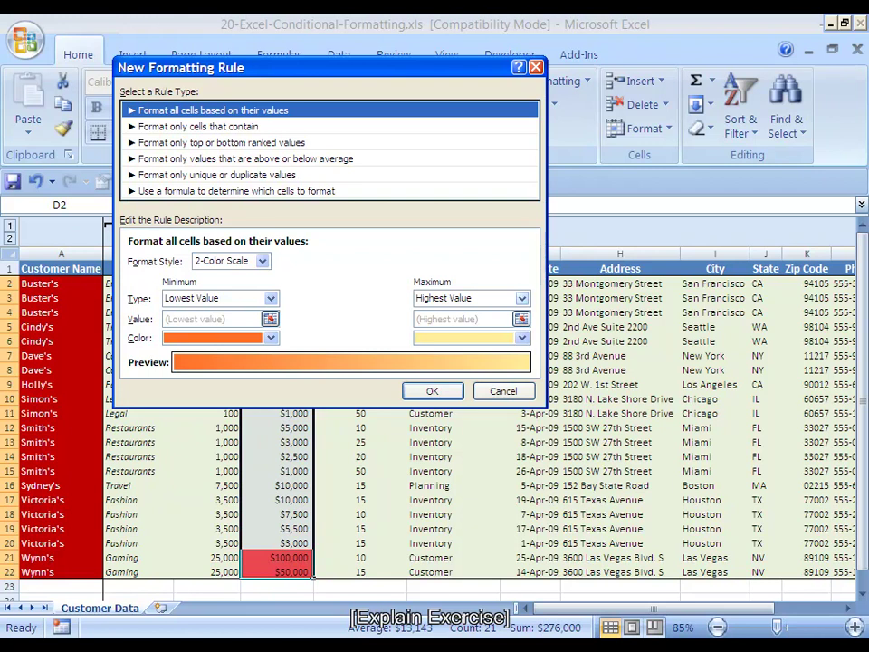
click(198, 126)
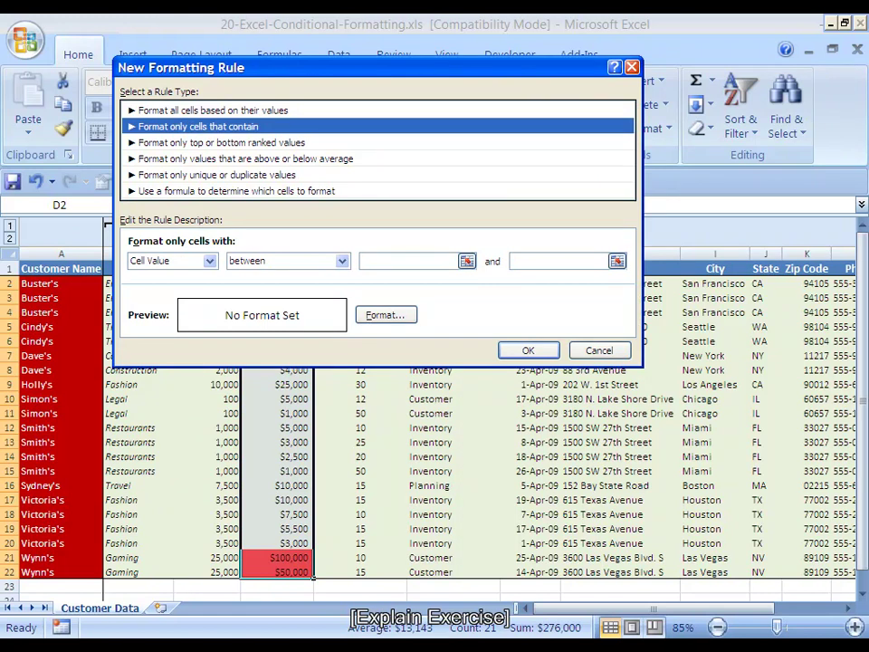
Step: Set the second Product Price rule's condition to Cell Value between 10000 and 49999
key(Tab)
key(Tab)
key(Tab)
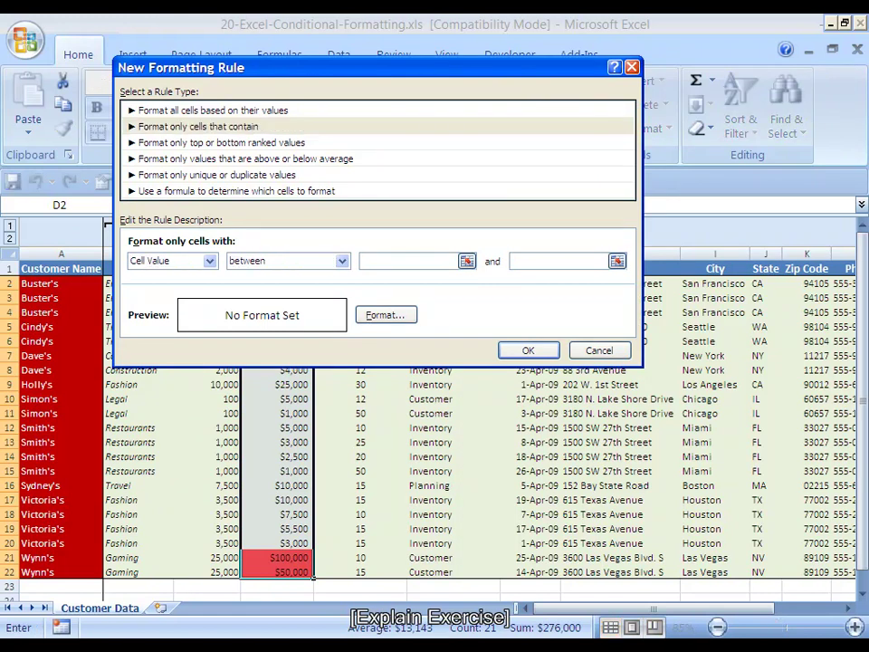
text(10000)
key(Tab)
text(49)
text(999)
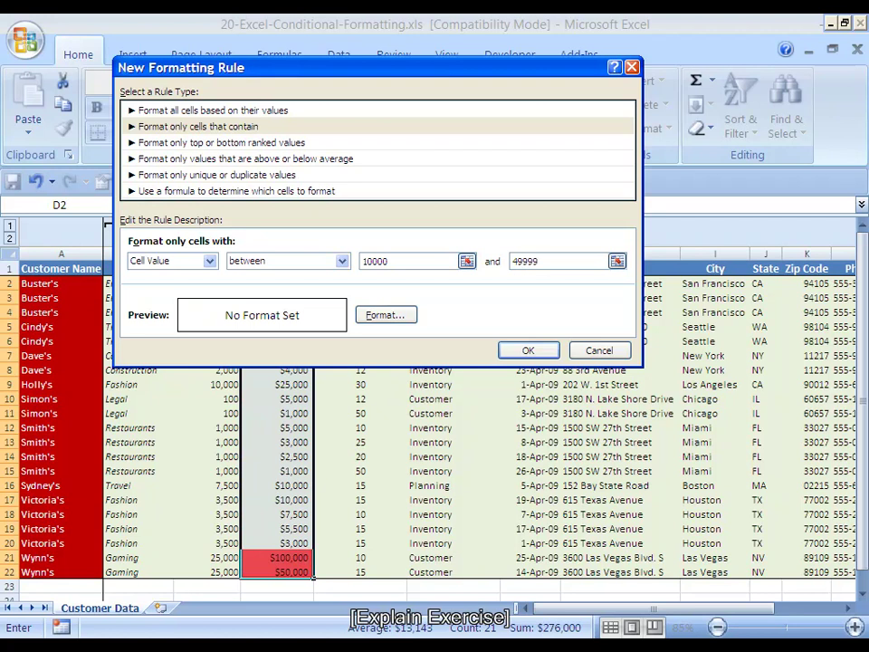
Step: Give the 10000 to 49999 rule a blue background fill and apply it to D2:D22
key(alt+f)
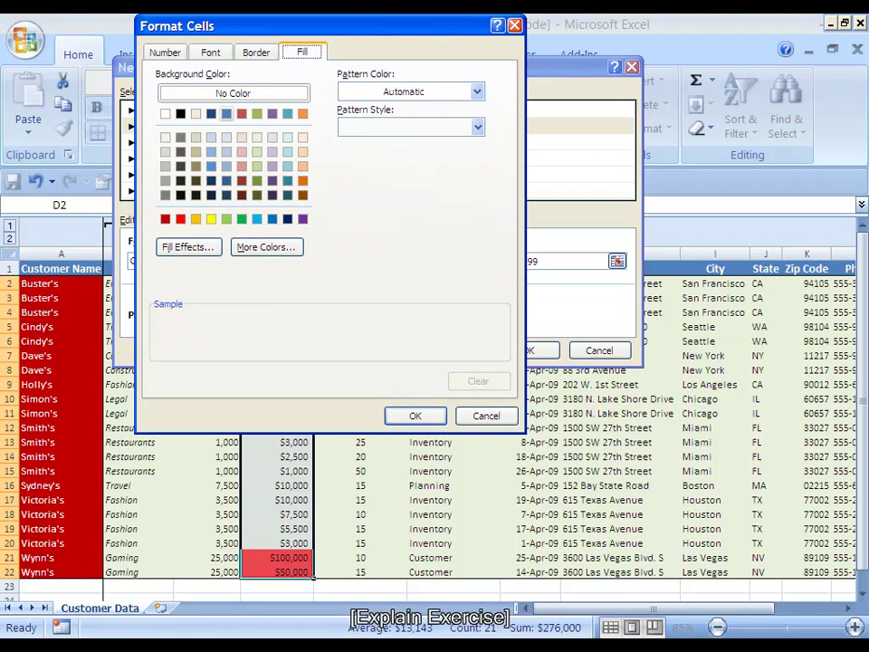
click(227, 113)
key(Tab)
key(Tab)
key(Tab)
key(Tab)
key(Tab)
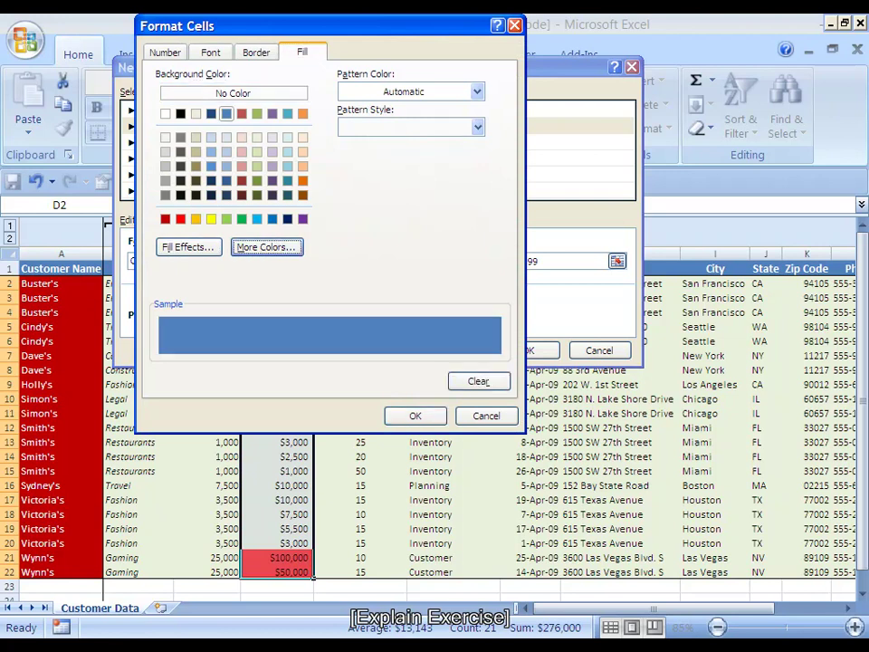
key(Return)
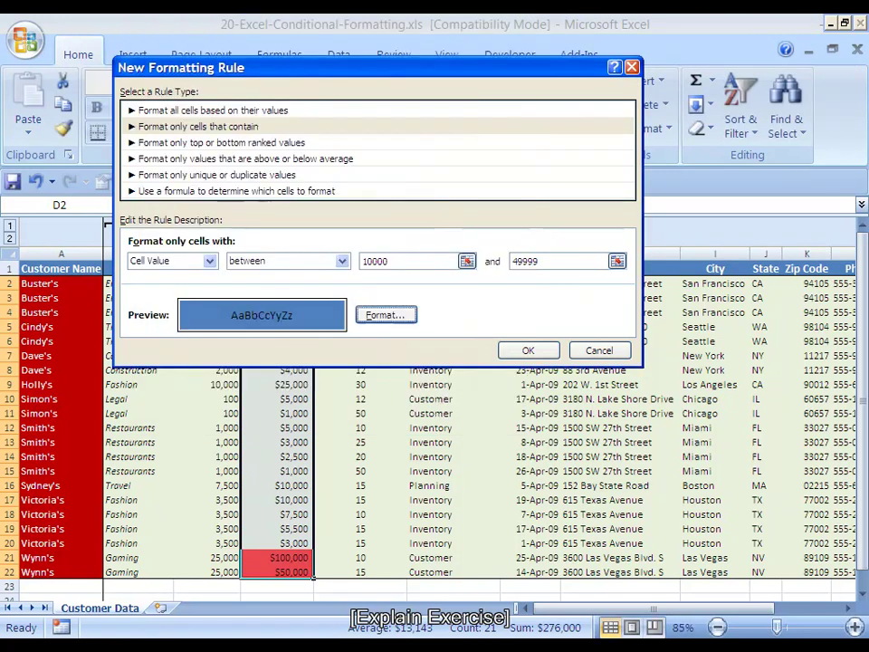
key(Return)
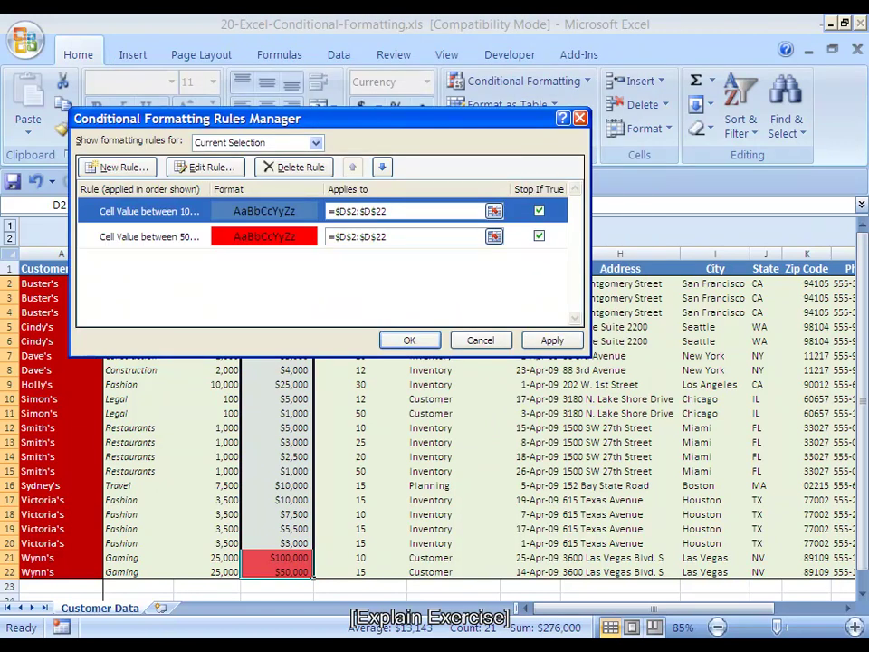
key(Return)
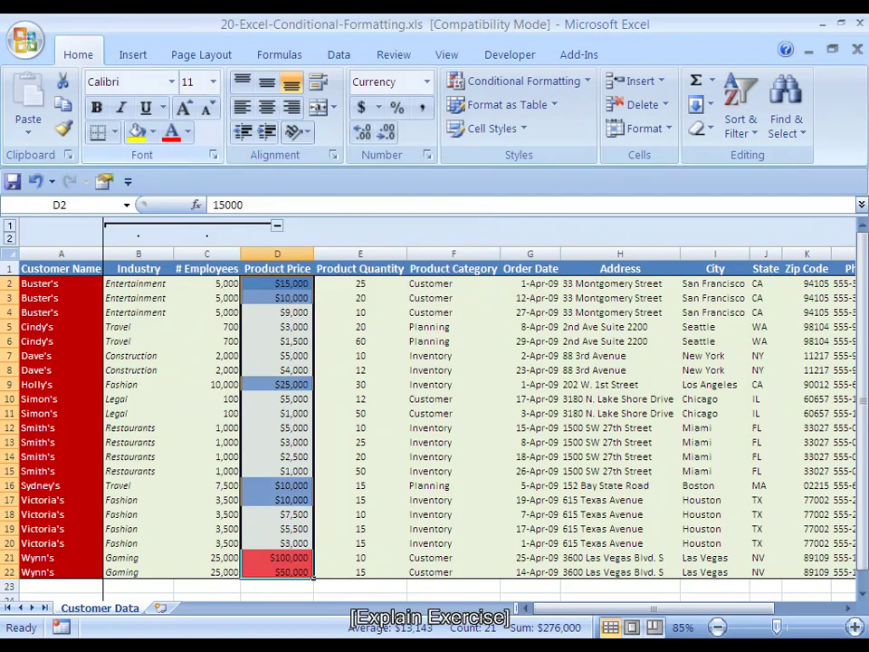
Step: Examine the color-coded Product Price values in column D, including the highest-priced customer rows 21 and 22
key(Right)
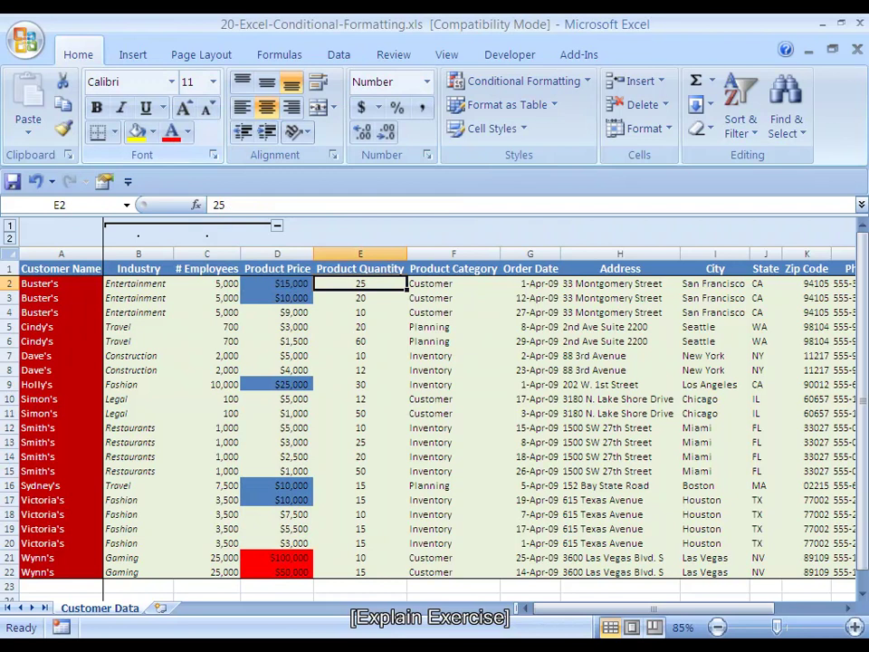
click(277, 284)
click(277, 297)
click(277, 312)
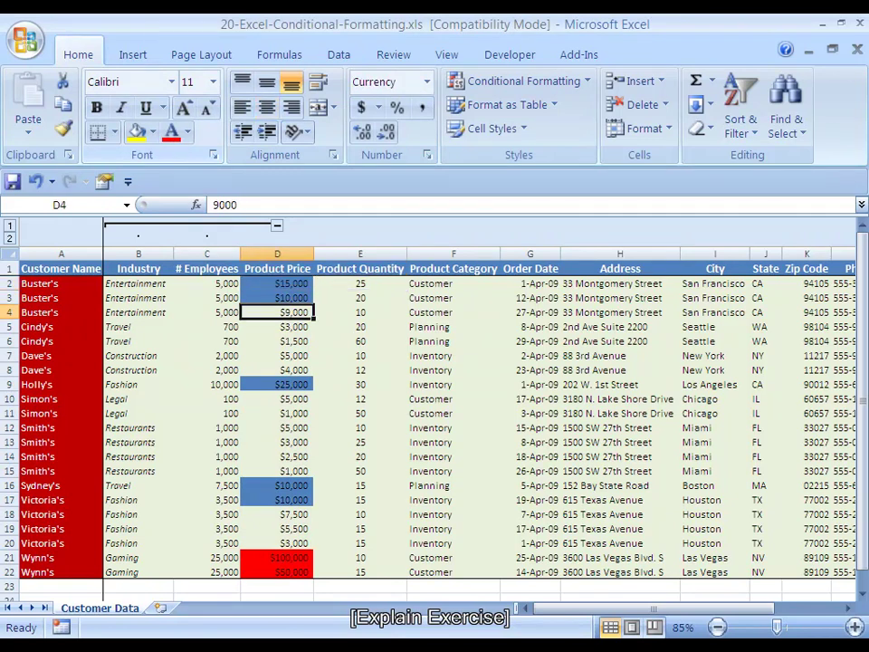
click(277, 341)
click(277, 356)
click(277, 269)
click(277, 284)
click(278, 298)
click(277, 456)
click(277, 543)
click(277, 557)
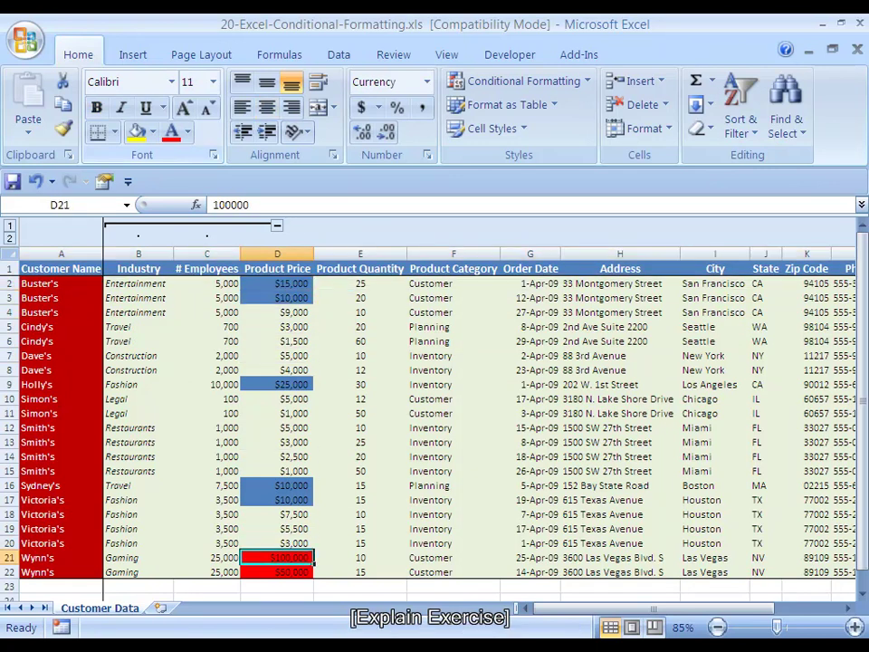
click(9, 558)
drag(80, 570, 80, 572)
click(277, 557)
click(278, 543)
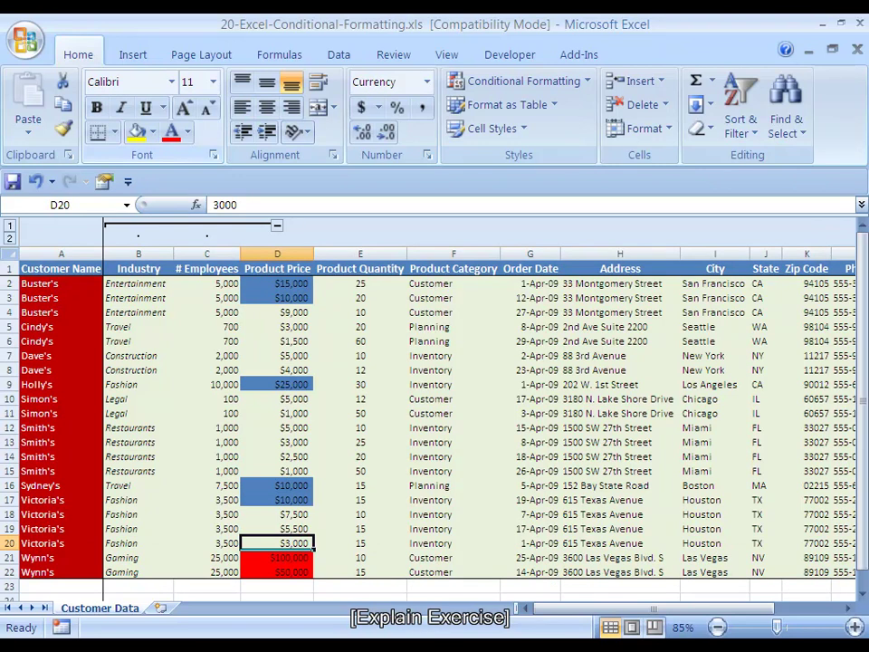
click(277, 529)
click(277, 457)
click(277, 269)
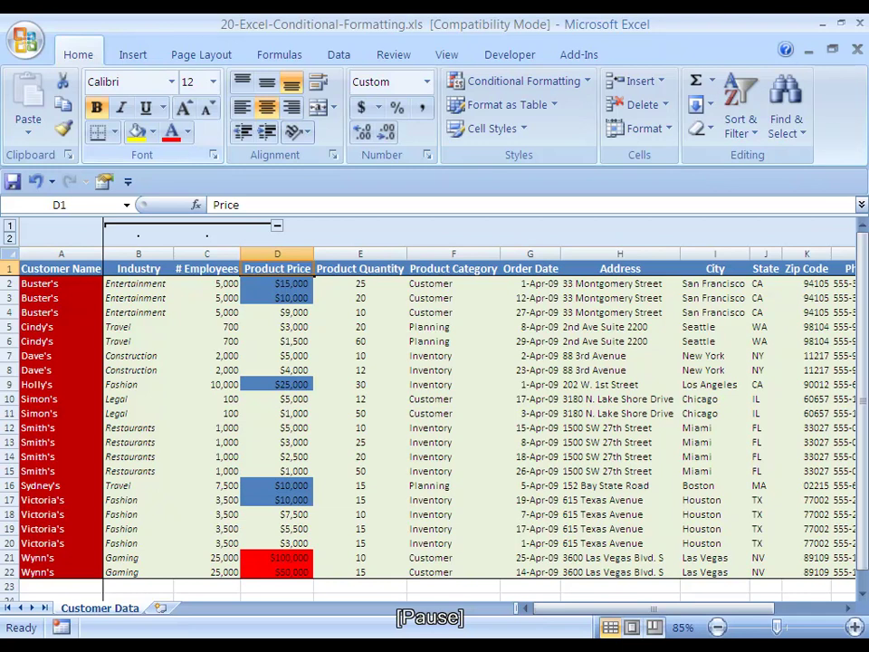
Step: Undo the Product Price color rules, reselect D2:D22 and start a new "Format only cells that contain" rule
key(ctrl+z)
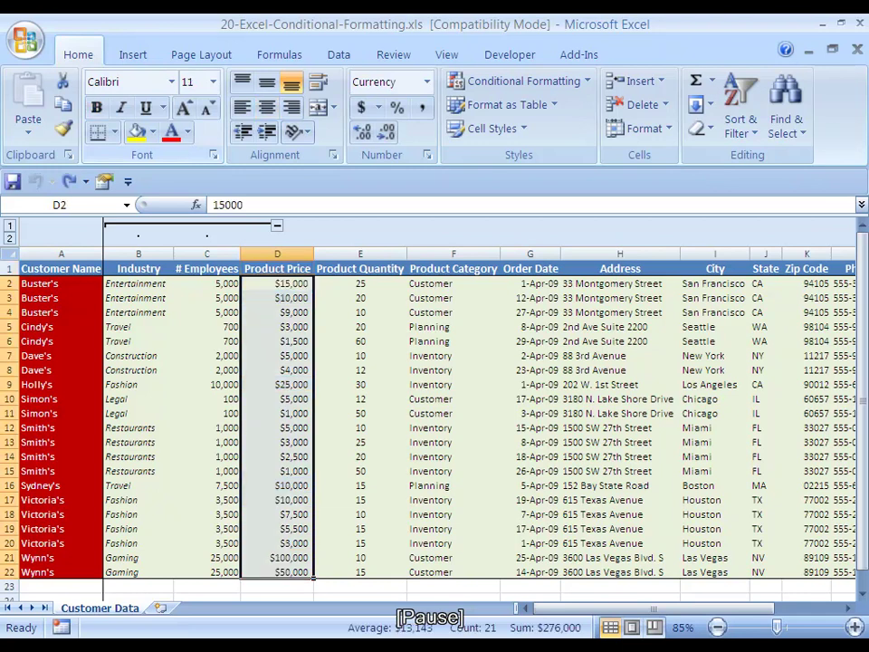
click(278, 283)
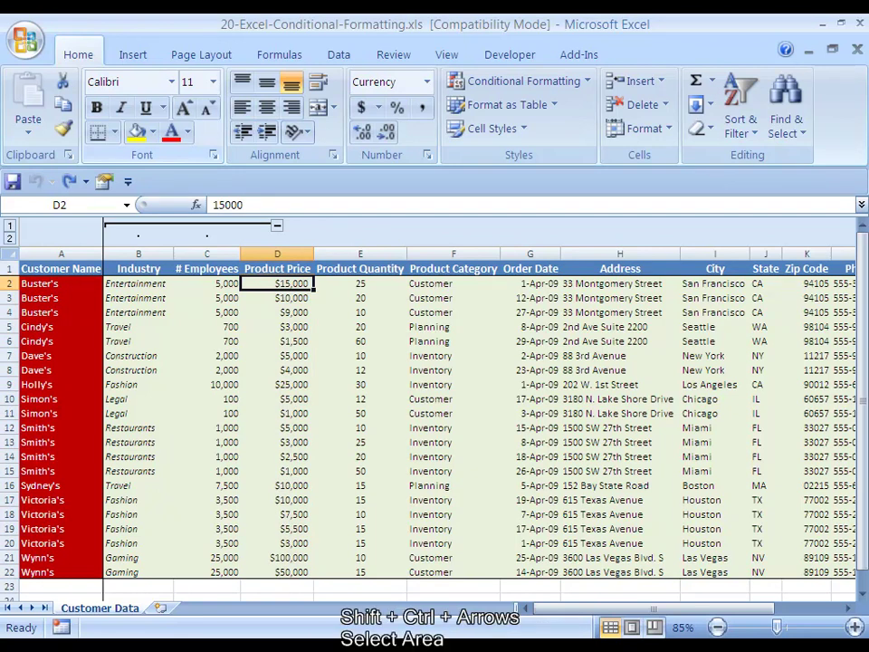
key(ctrl+shift+Down)
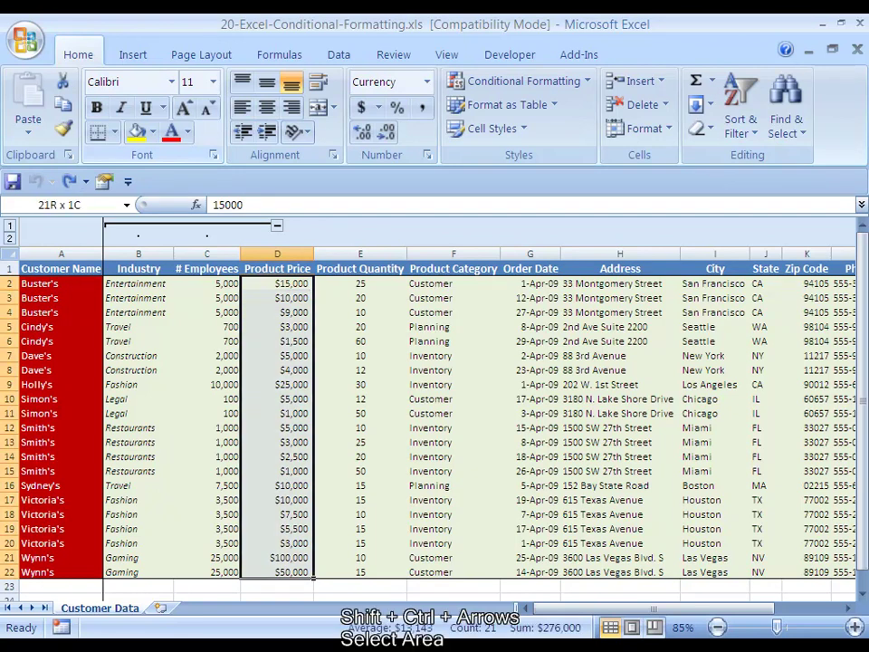
key(alt+o)
key(d)
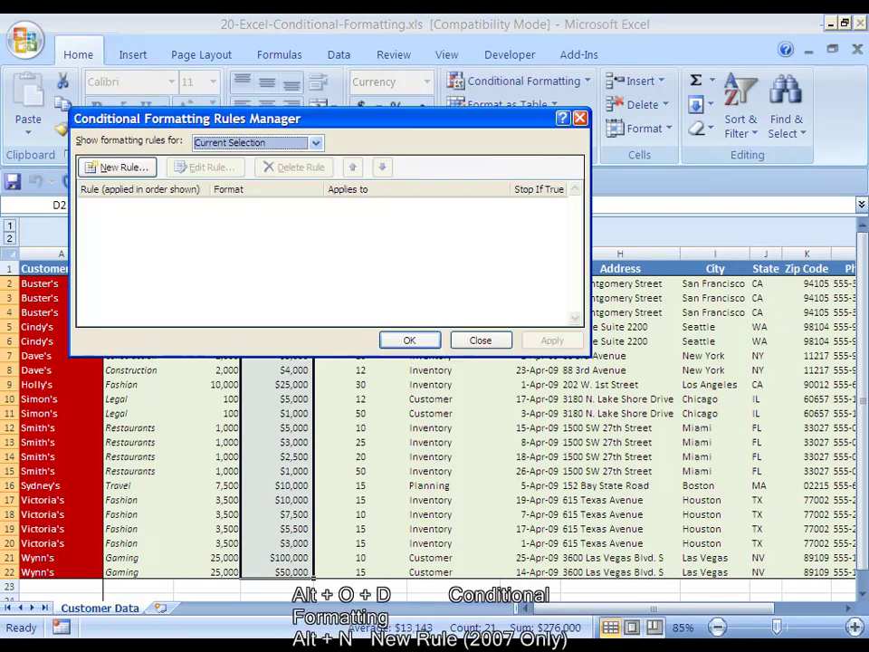
key(alt+n)
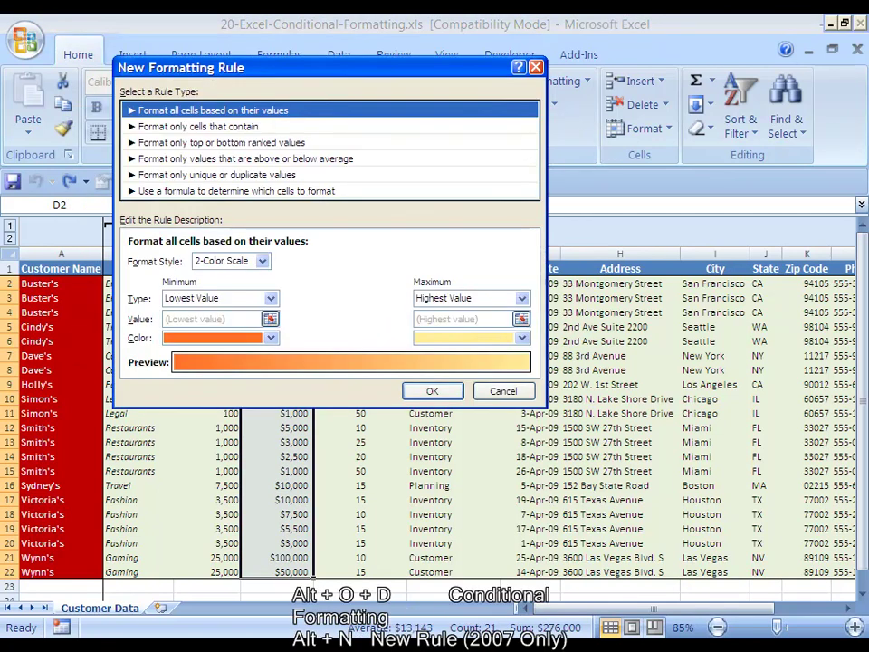
click(198, 126)
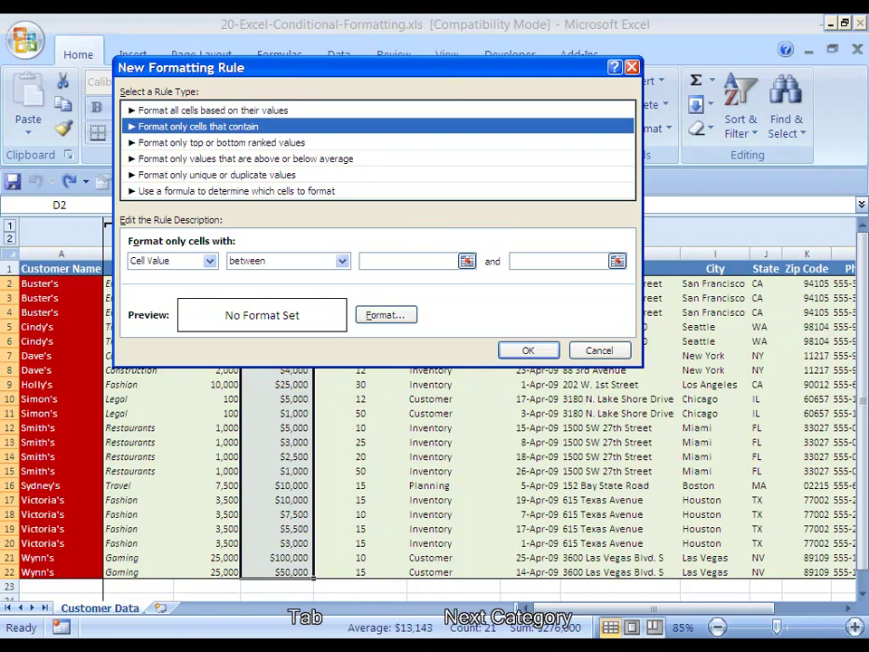
Step: Set the new Product Price rule's condition to Cell Value between 50000 and 100000
key(Tab)
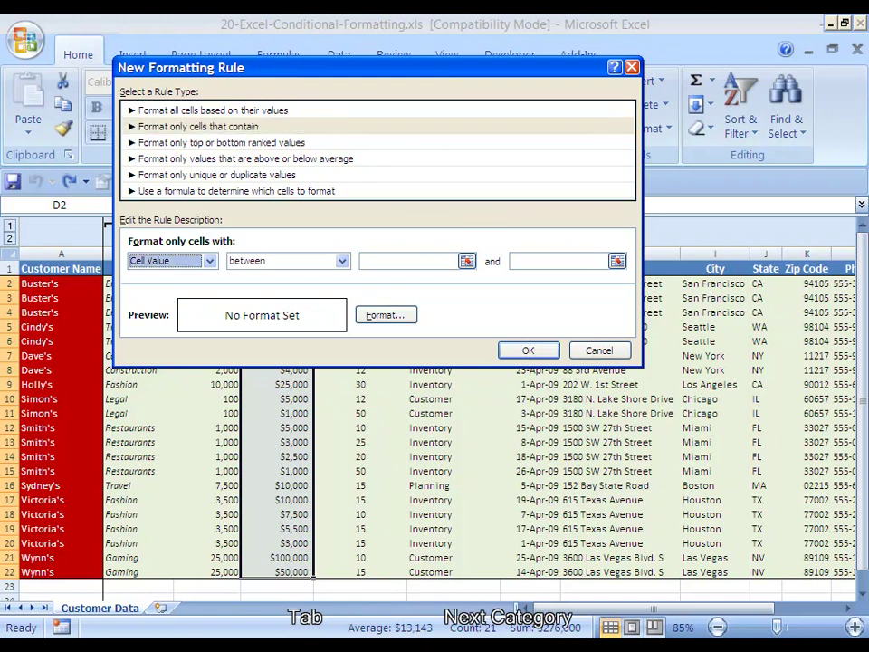
key(Tab)
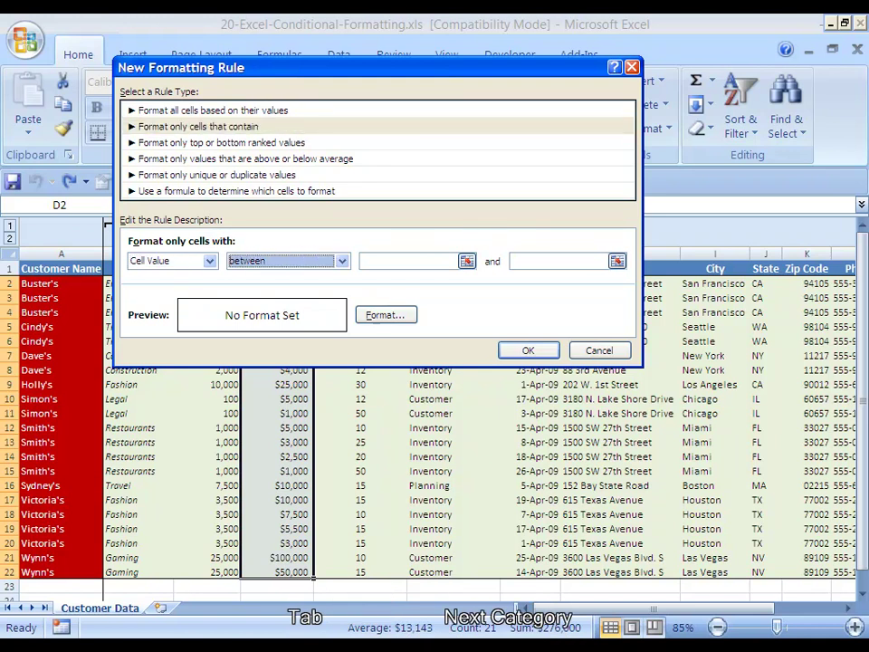
key(Tab)
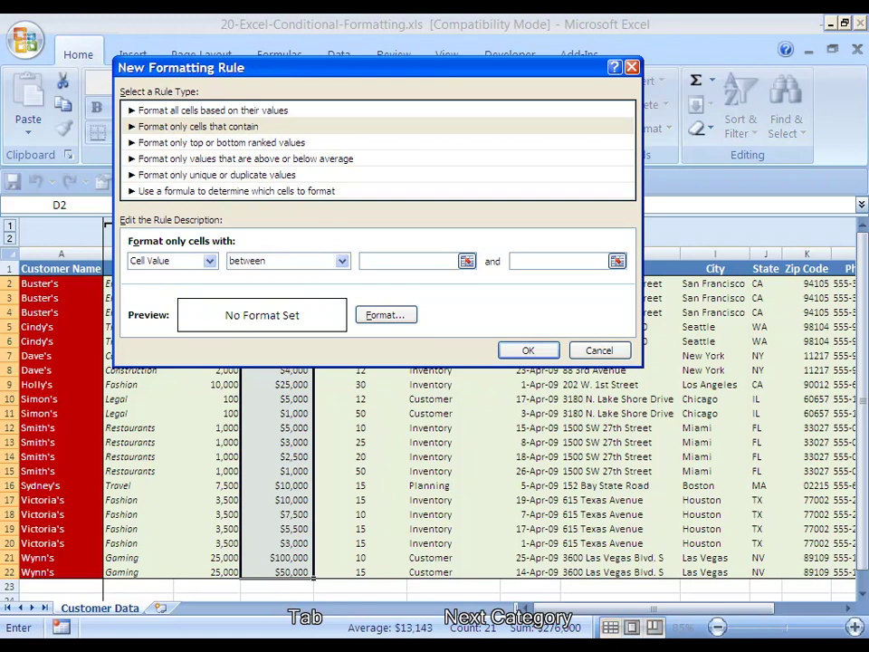
text(50000)
key(Tab)
text(100000)
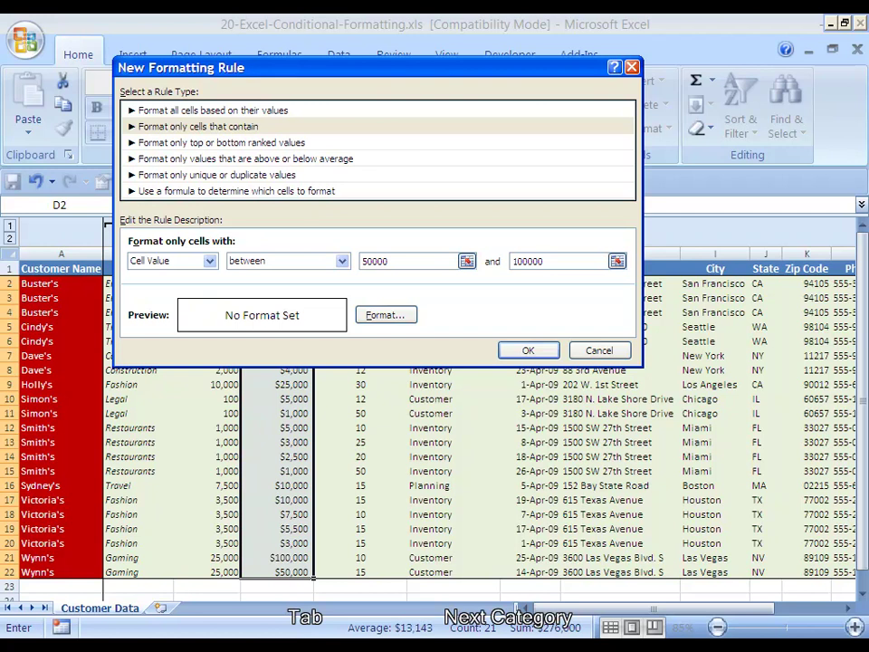
Step: Give the 50000 to 100000 rule a red background fill and add it to the rules for D2:D22
key(alt+f)
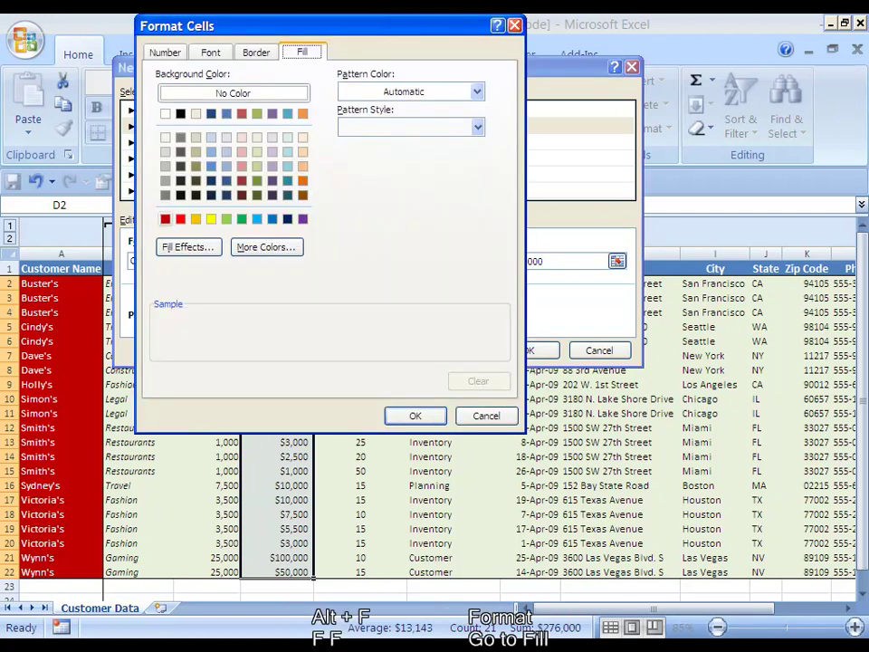
click(180, 219)
key(Tab)
key(Tab)
key(Tab)
key(Tab)
key(Tab)
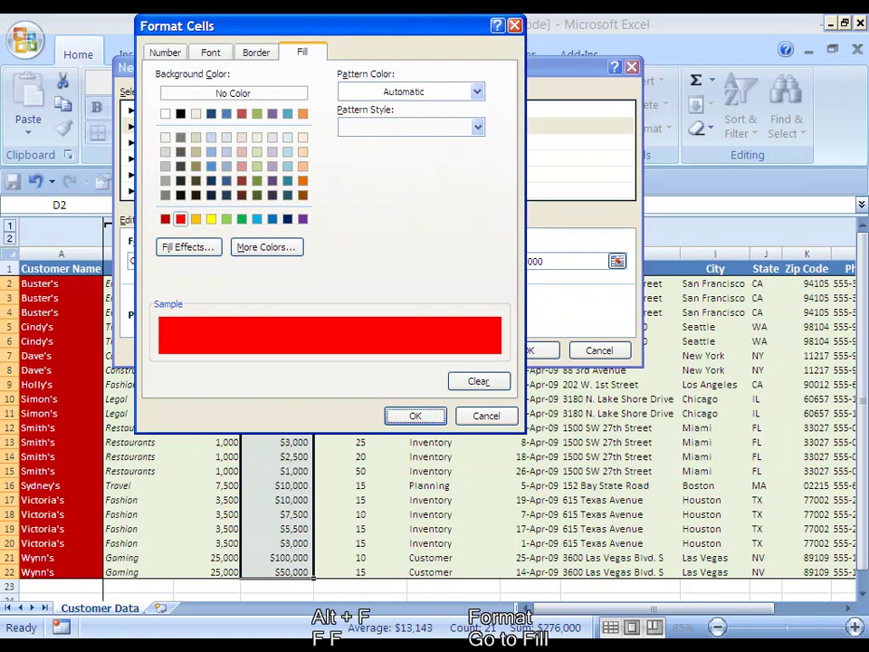
key(Return)
key(Tab)
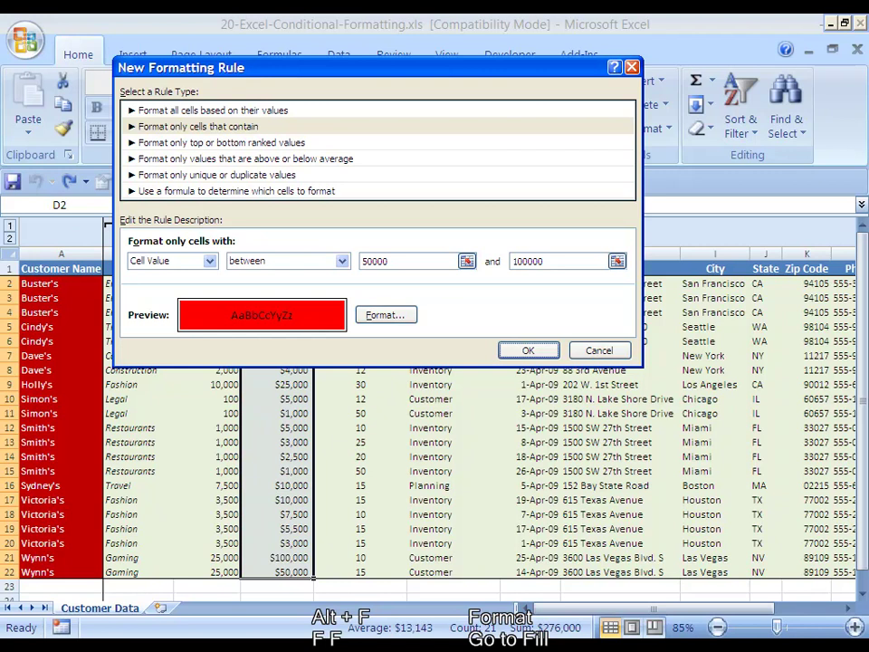
key(Return)
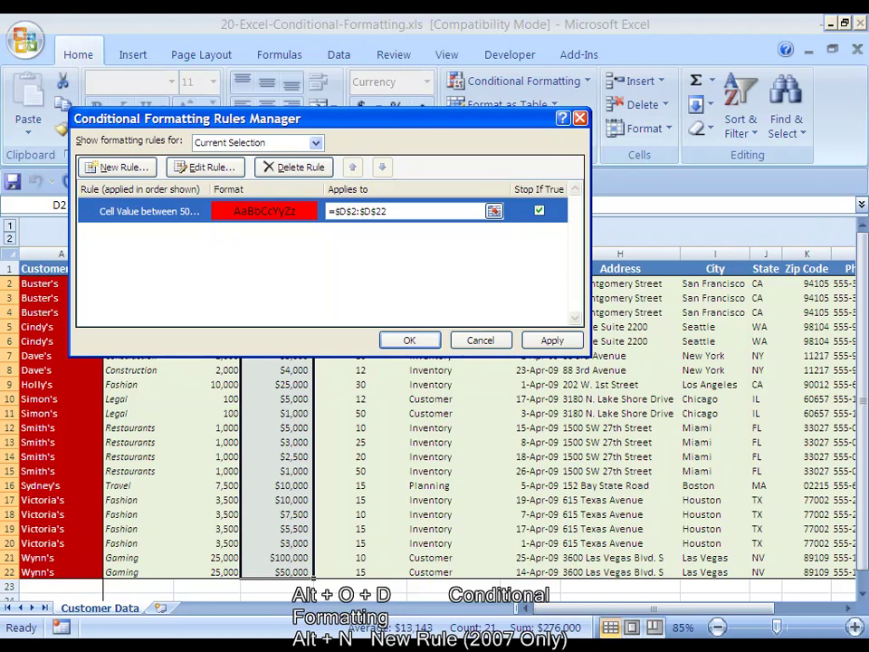
Step: Add a second "Format only cells that contain" rule for D2:D22 with Cell Value between 10000 and 49999
key(alt+n)
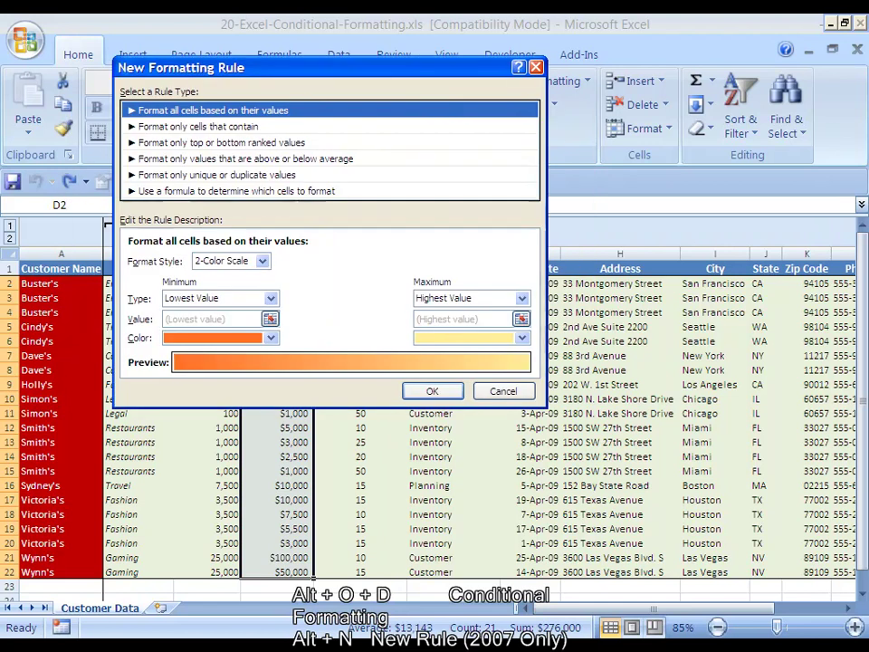
click(199, 126)
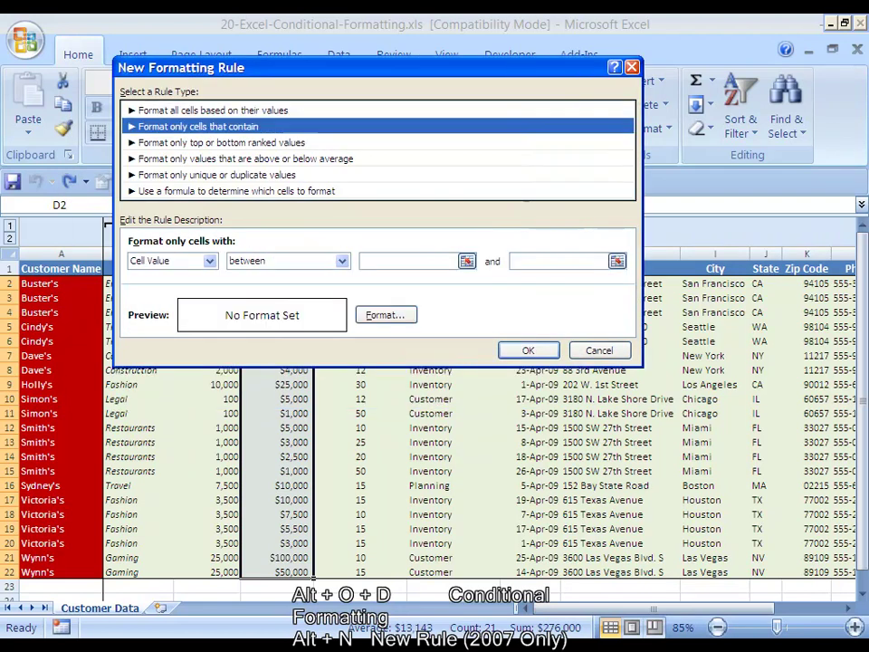
key(Tab)
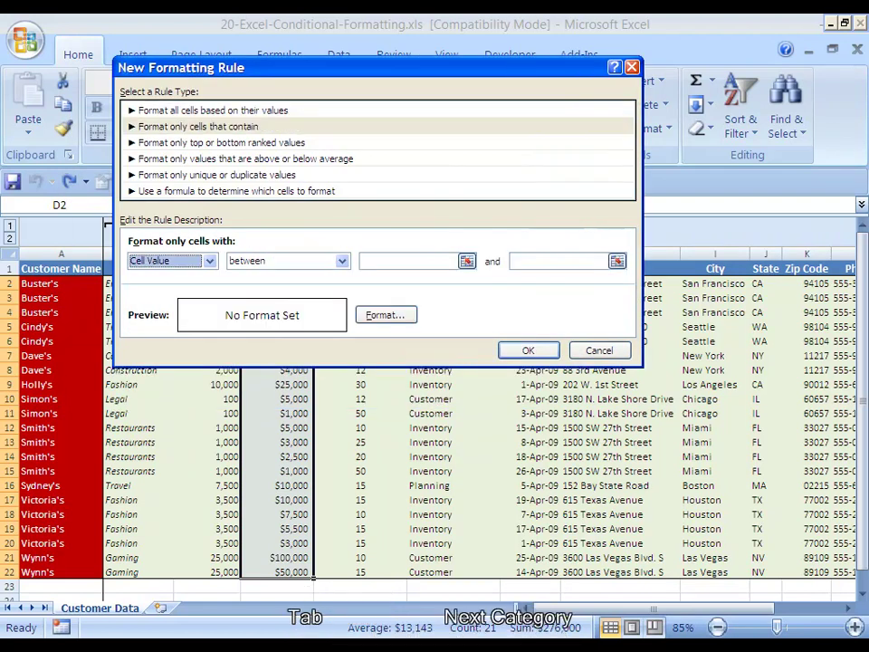
key(Tab)
key(Tab)
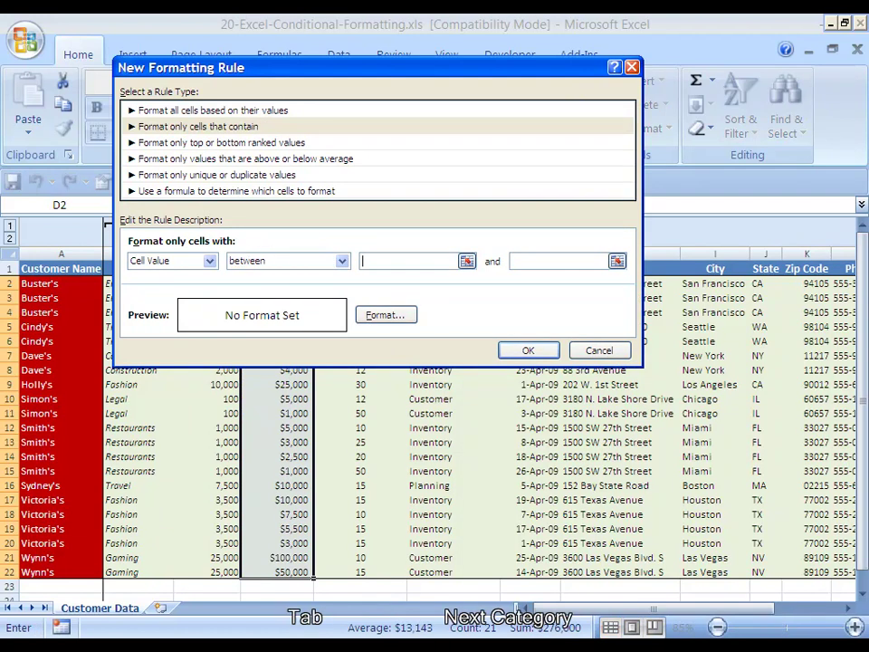
text(10000)
key(Tab)
text(49999)
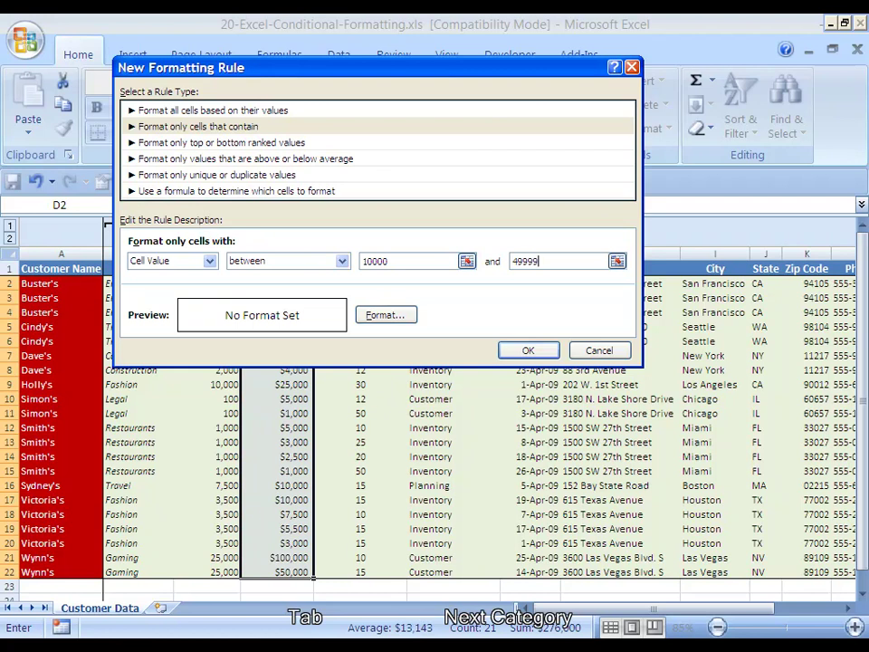
Step: Give the 10000 to 49999 rule a blue background fill and apply both price rules to D2:D22
key(alt+f)
key(f)
key(f)
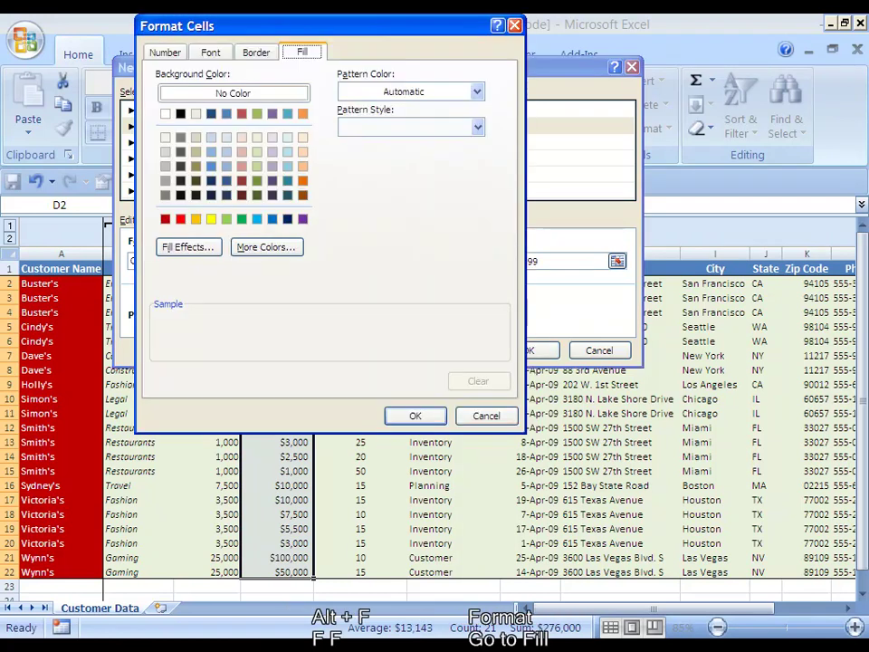
click(226, 114)
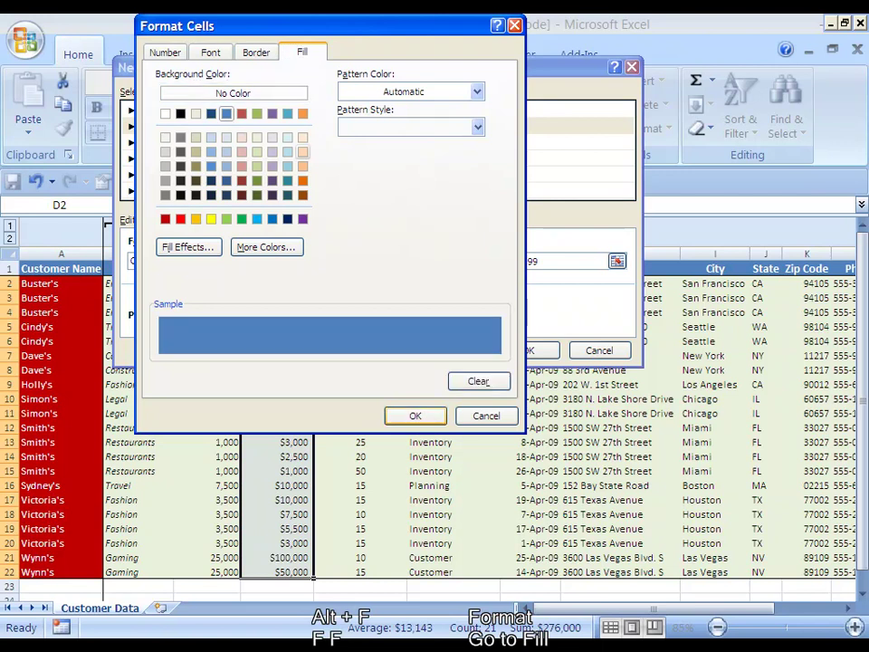
click(414, 416)
key(Tab)
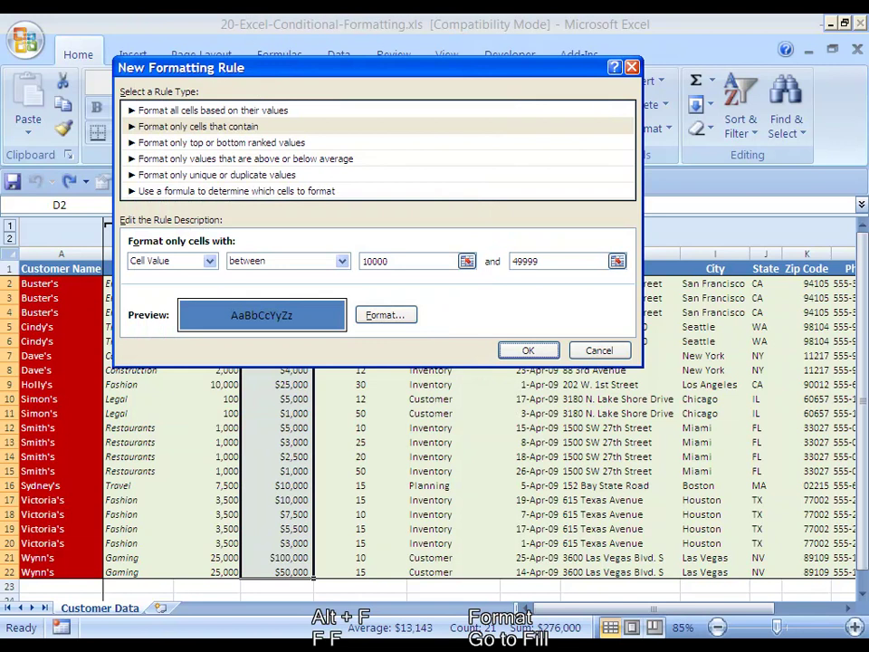
key(Return)
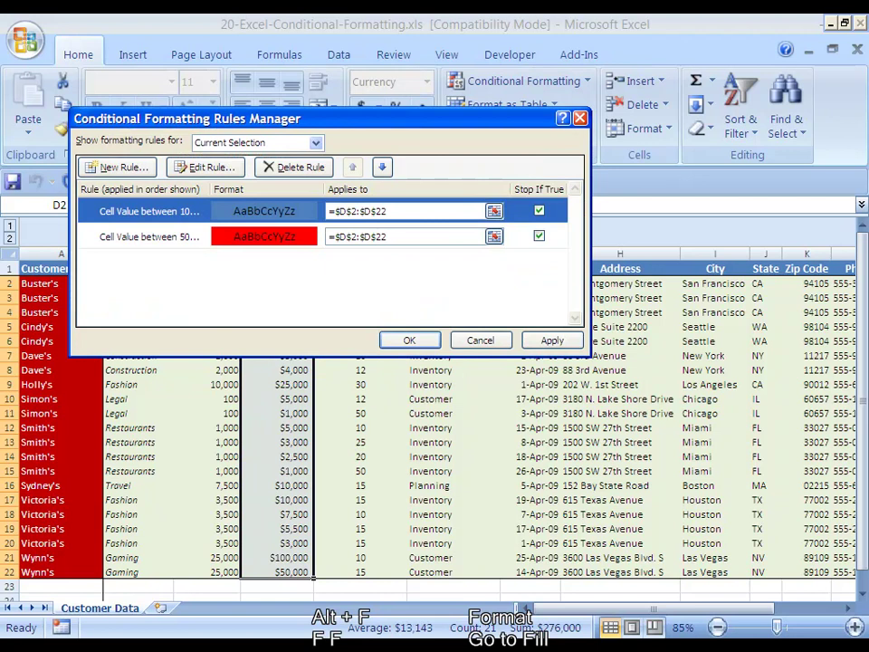
key(Return)
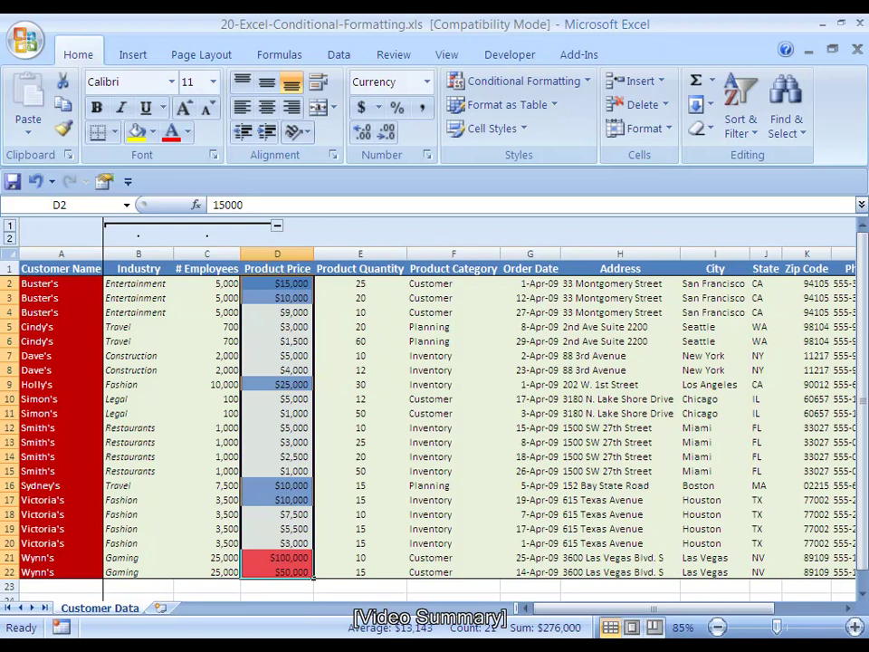
Step: Review the Product Price color coding down column D, highlighting the complete rows 21 and 22 along the way
key(Down)
key(Down)
key(Down)
key(Down)
key(Down)
key(Down)
key(Down)
key(Down)
key(Down)
key(Down)
key(Down)
key(Down)
key(Down)
key(Down)
key(Down)
key(Down)
key(Down)
key(Down)
key(Down)
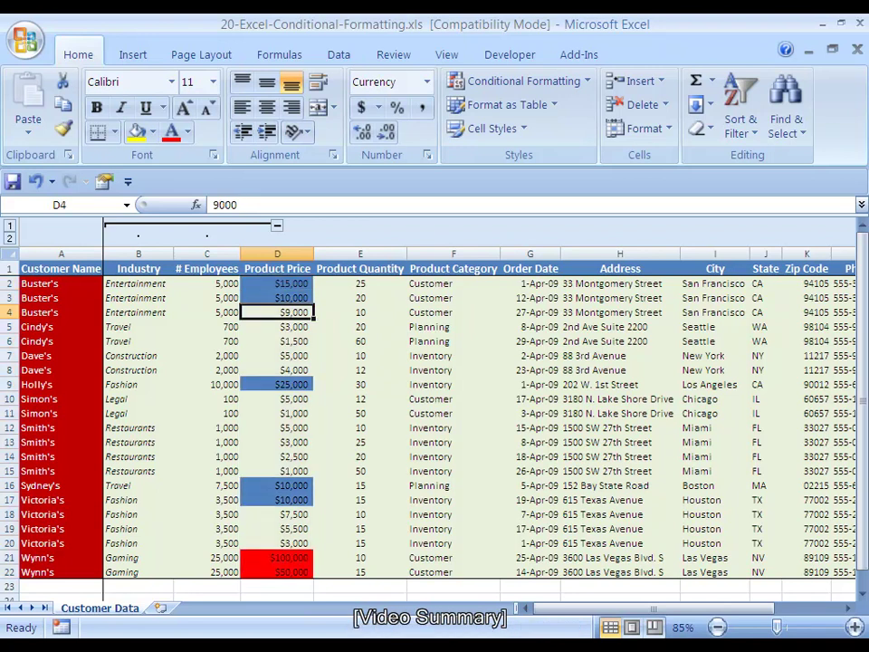
key(shift+Down)
key(shift+space)
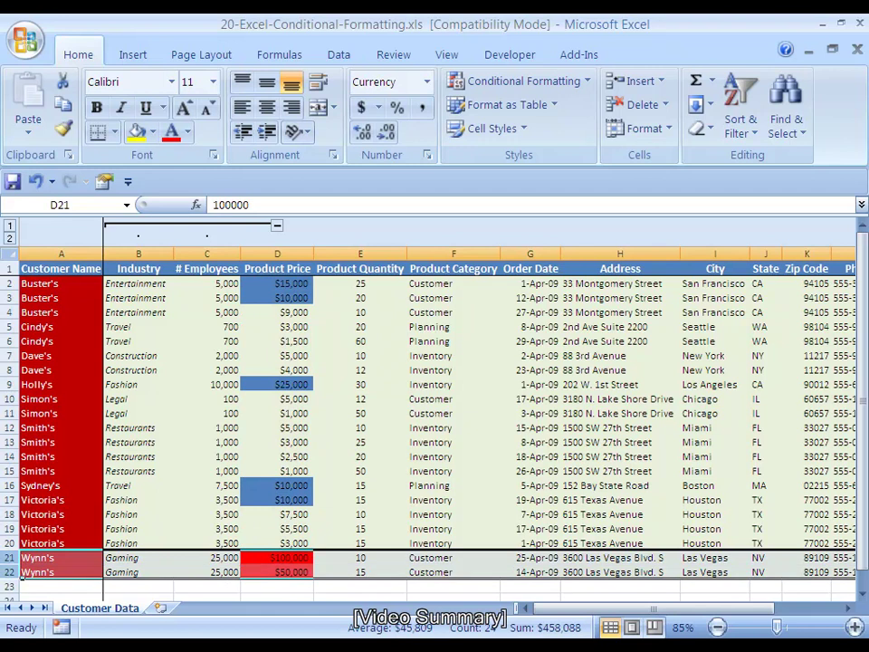
key(Down)
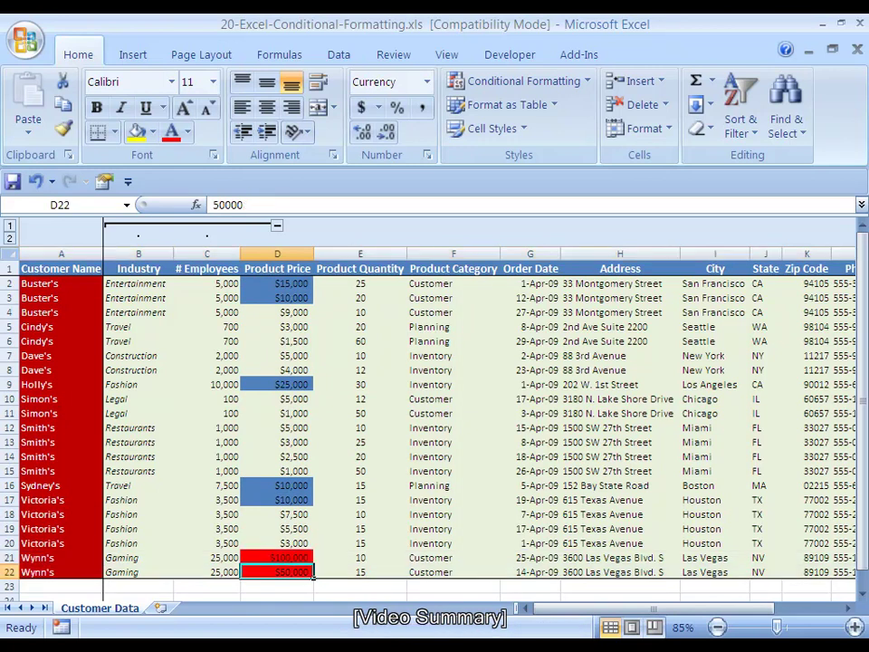